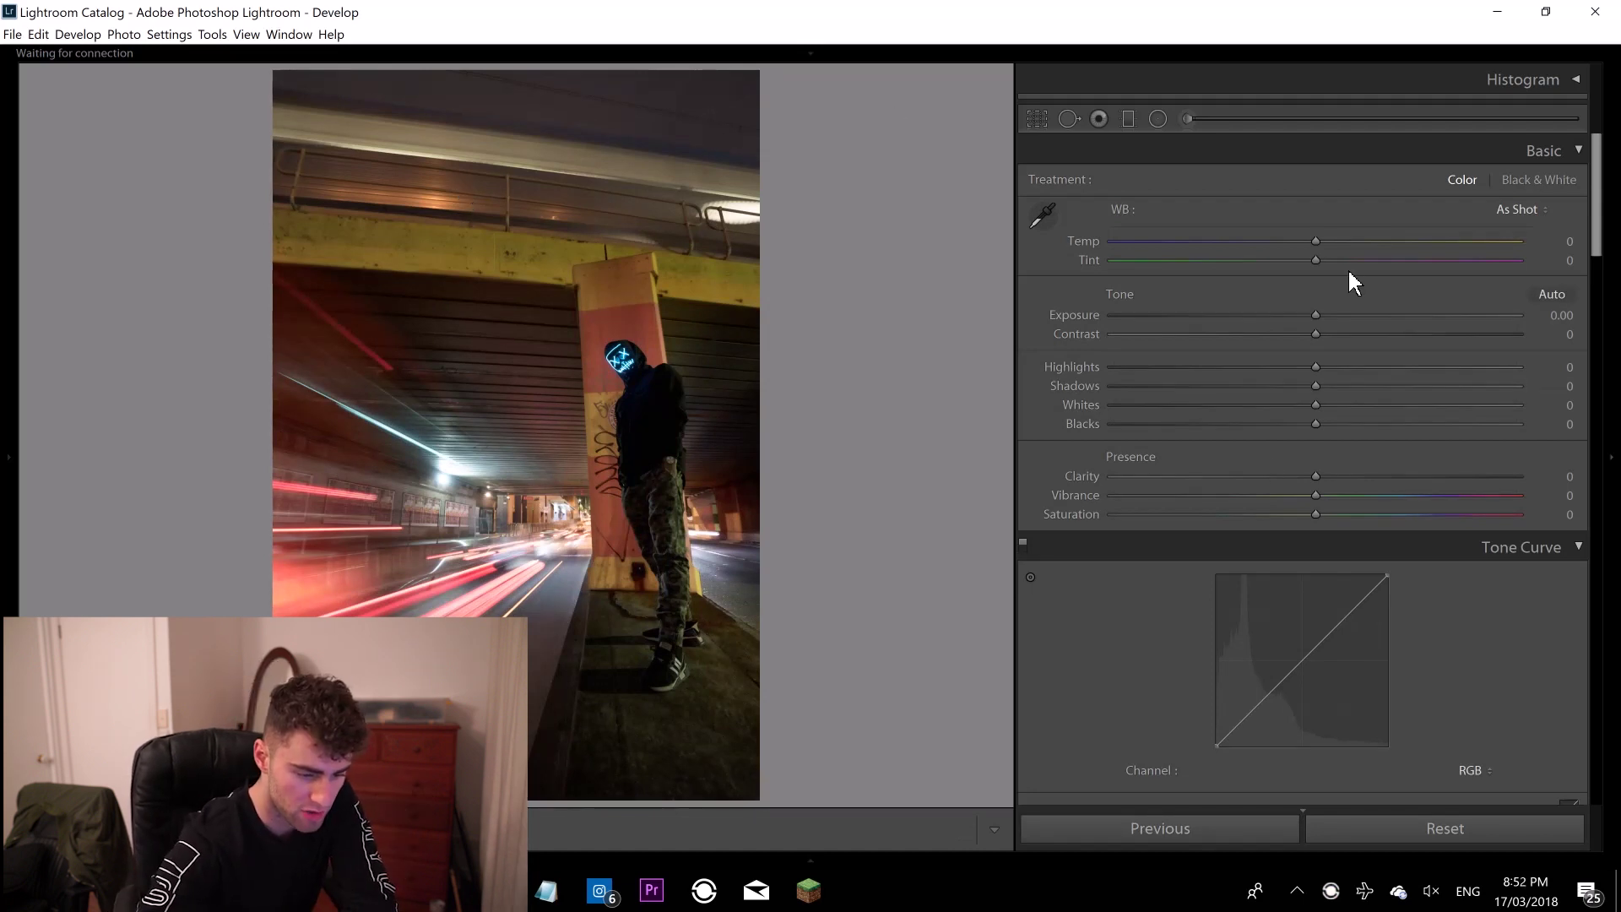
Cool Temp to -20, pull Highlights down hard and lift Shadows in the Basic panel.
left_click_drag(1315, 240, 1275, 241)
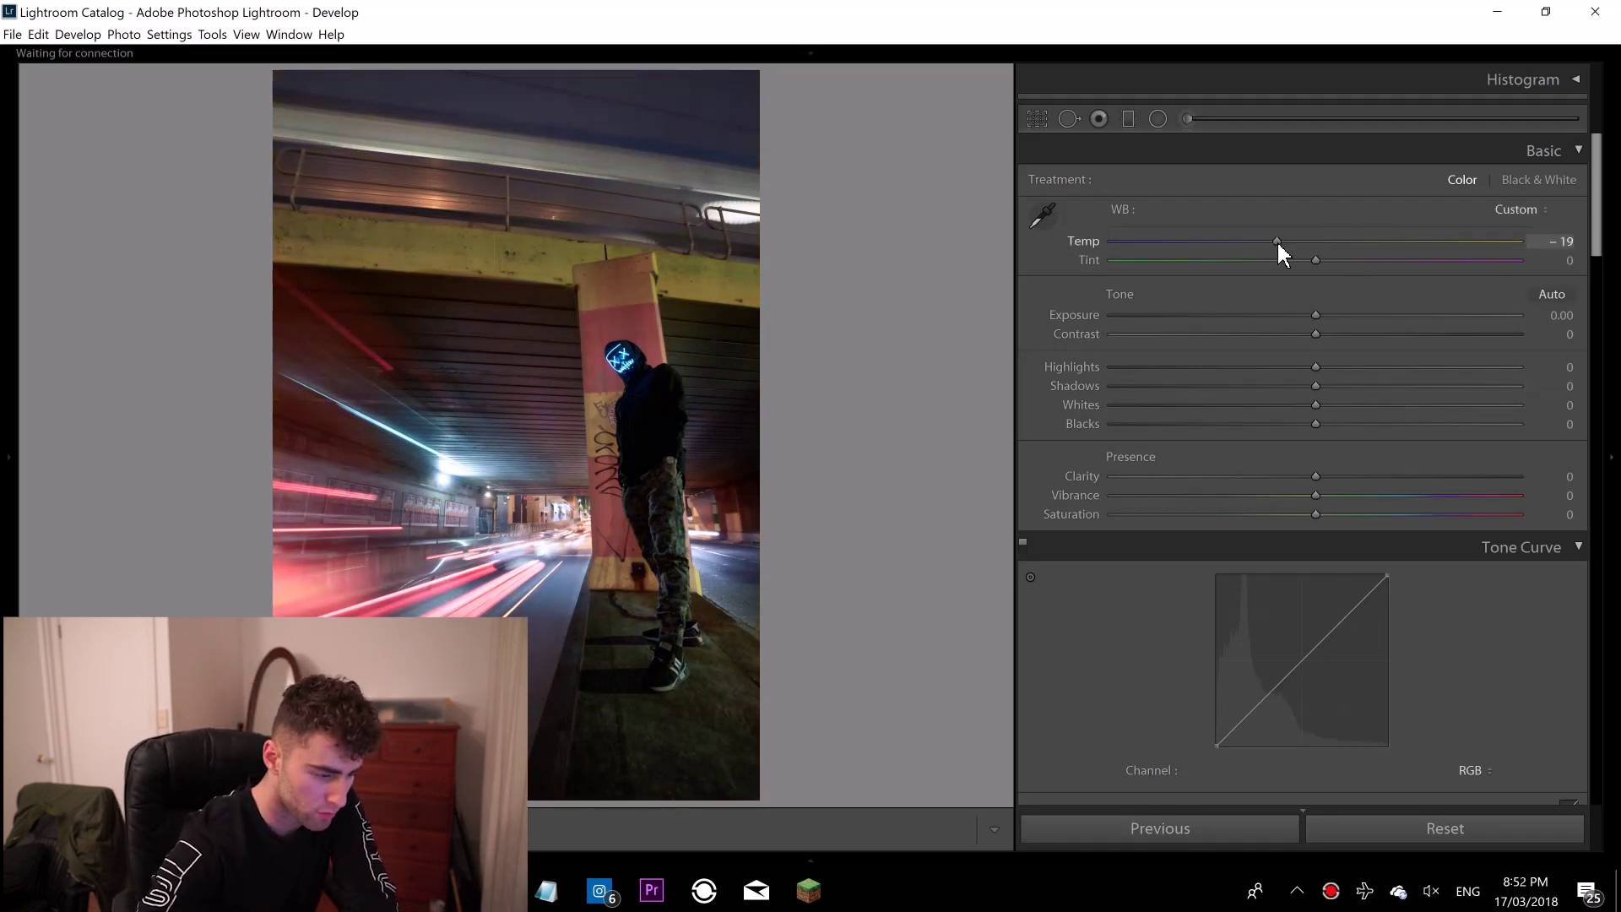
left_click_drag(1317, 368, 1136, 380)
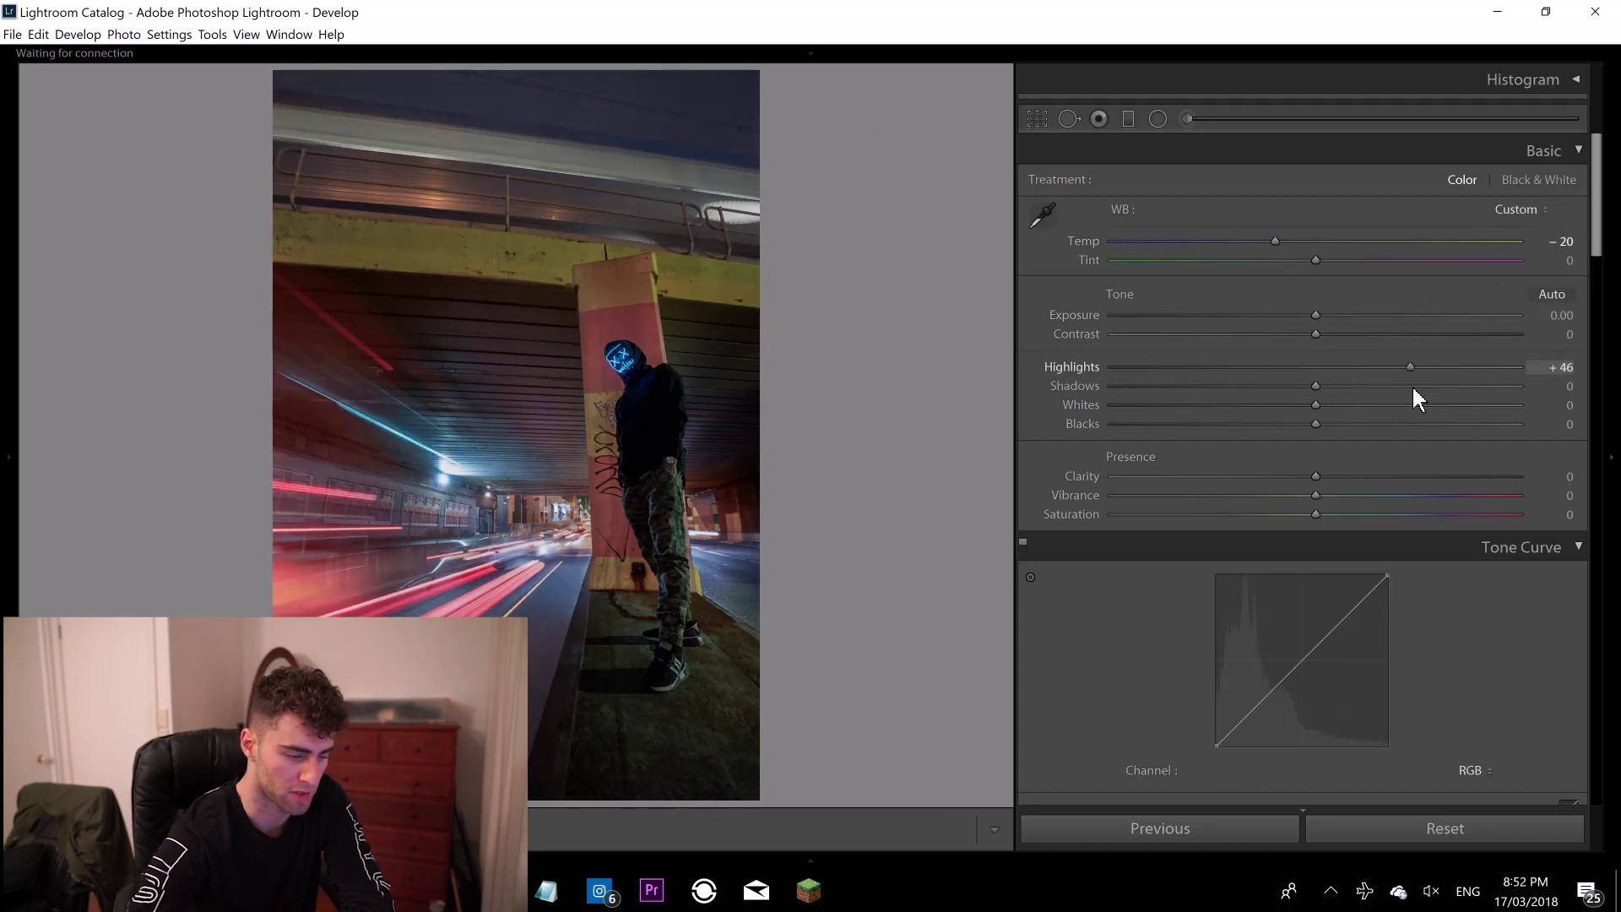
left_click_drag(1410, 369, 1042, 376)
left_click_drag(1327, 385, 1545, 385)
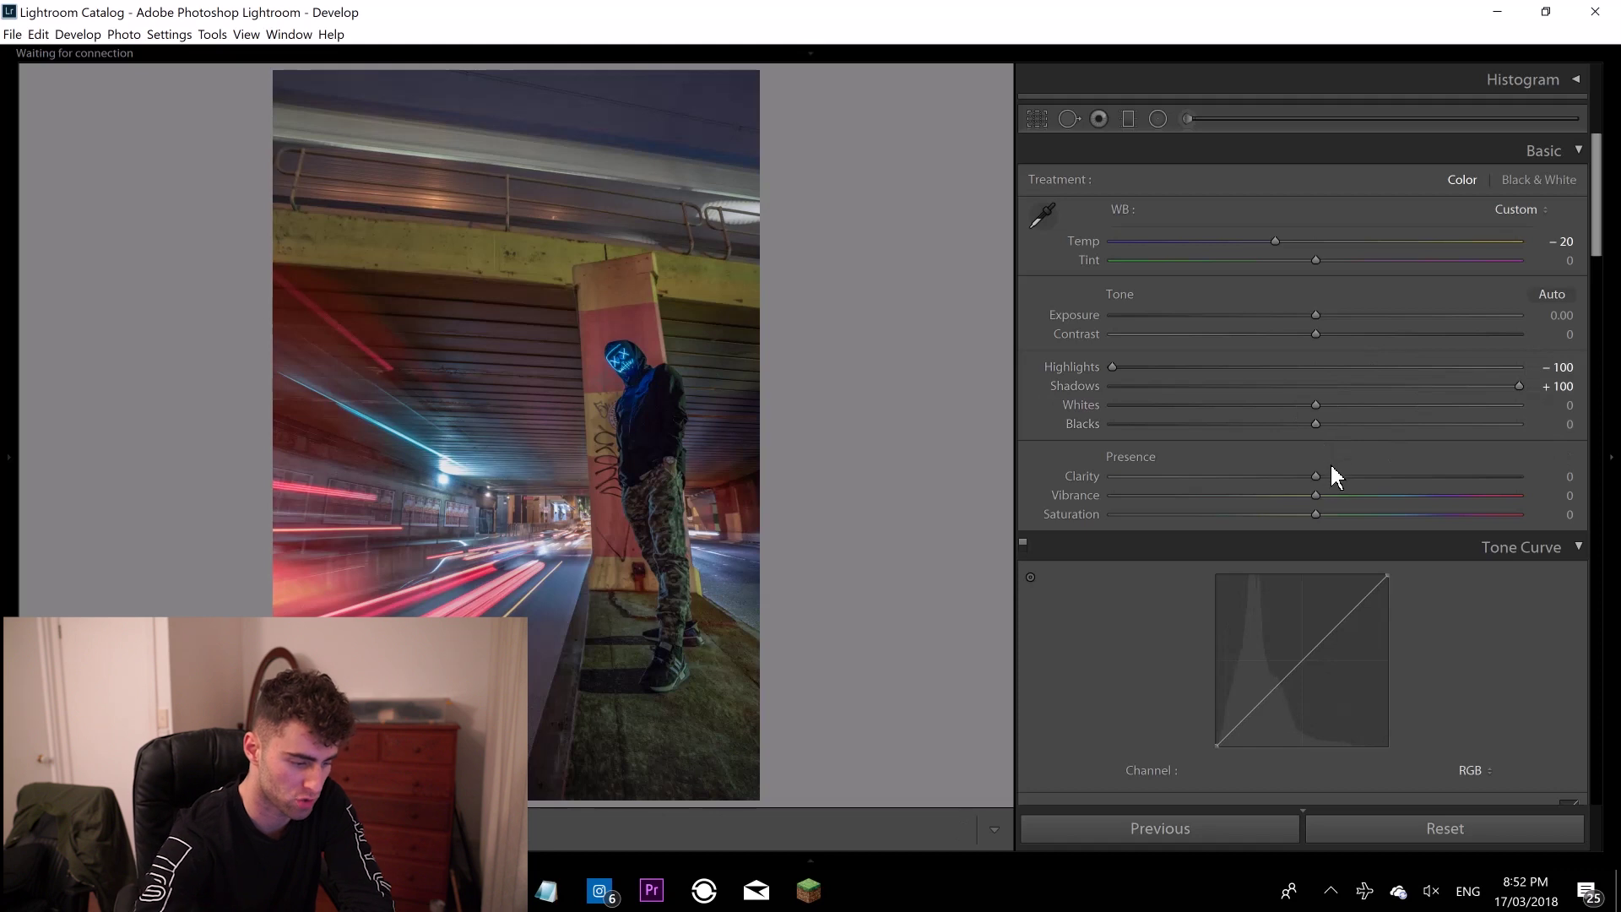
Check the camo trousers at 1:1, raise Whites to +38 and ease Shadows back to -18.
left_click(662, 536)
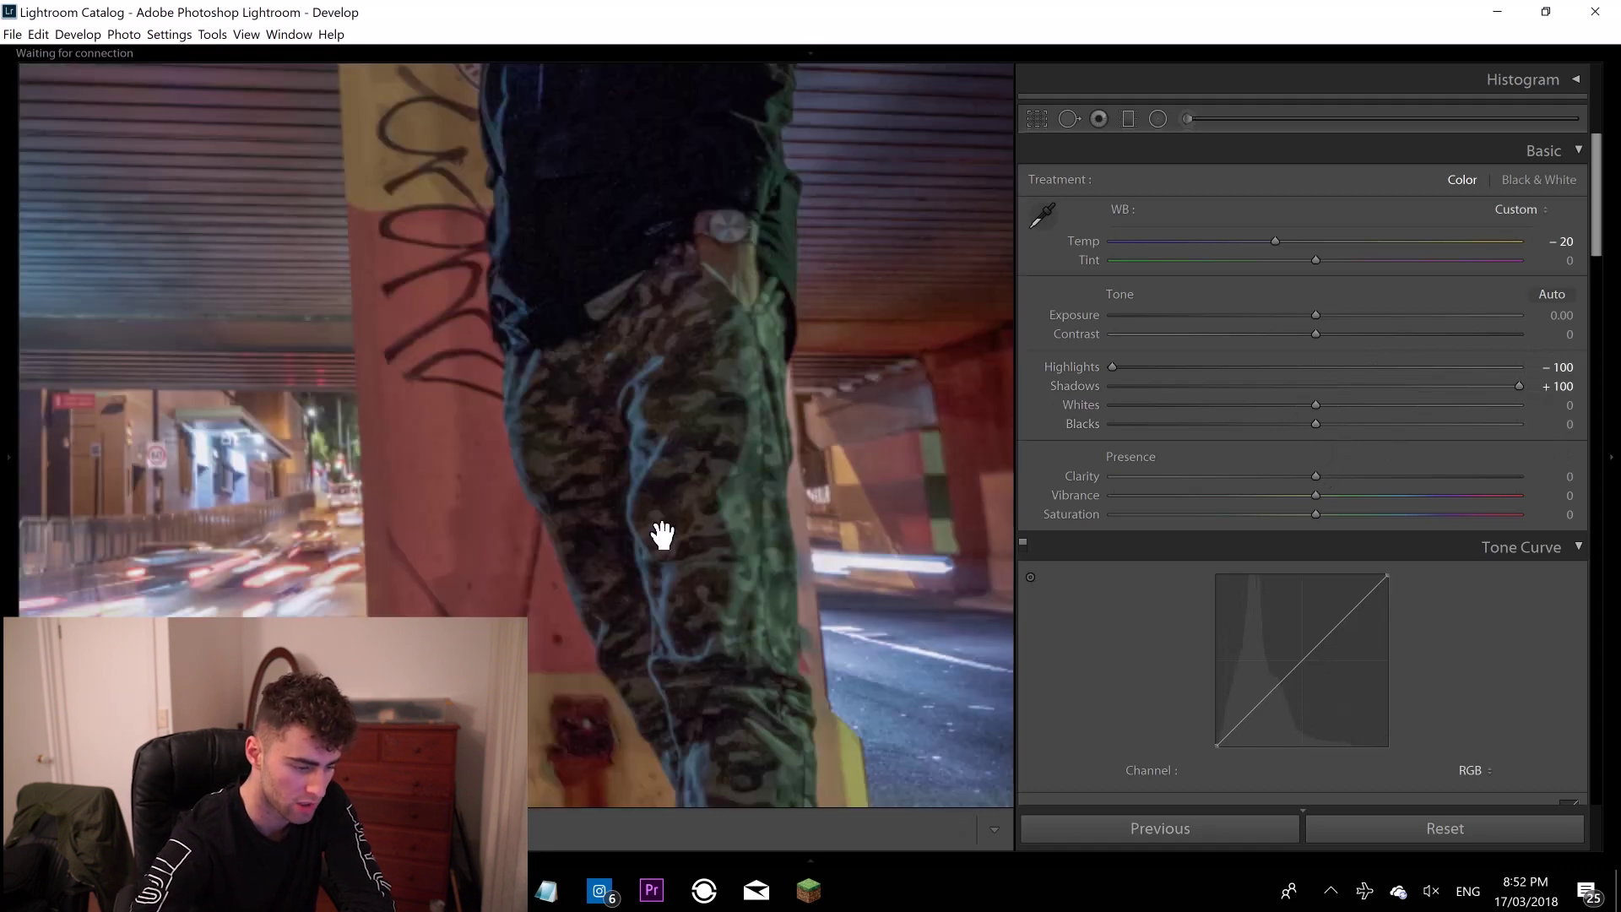
scroll(688, 542, "up", 5)
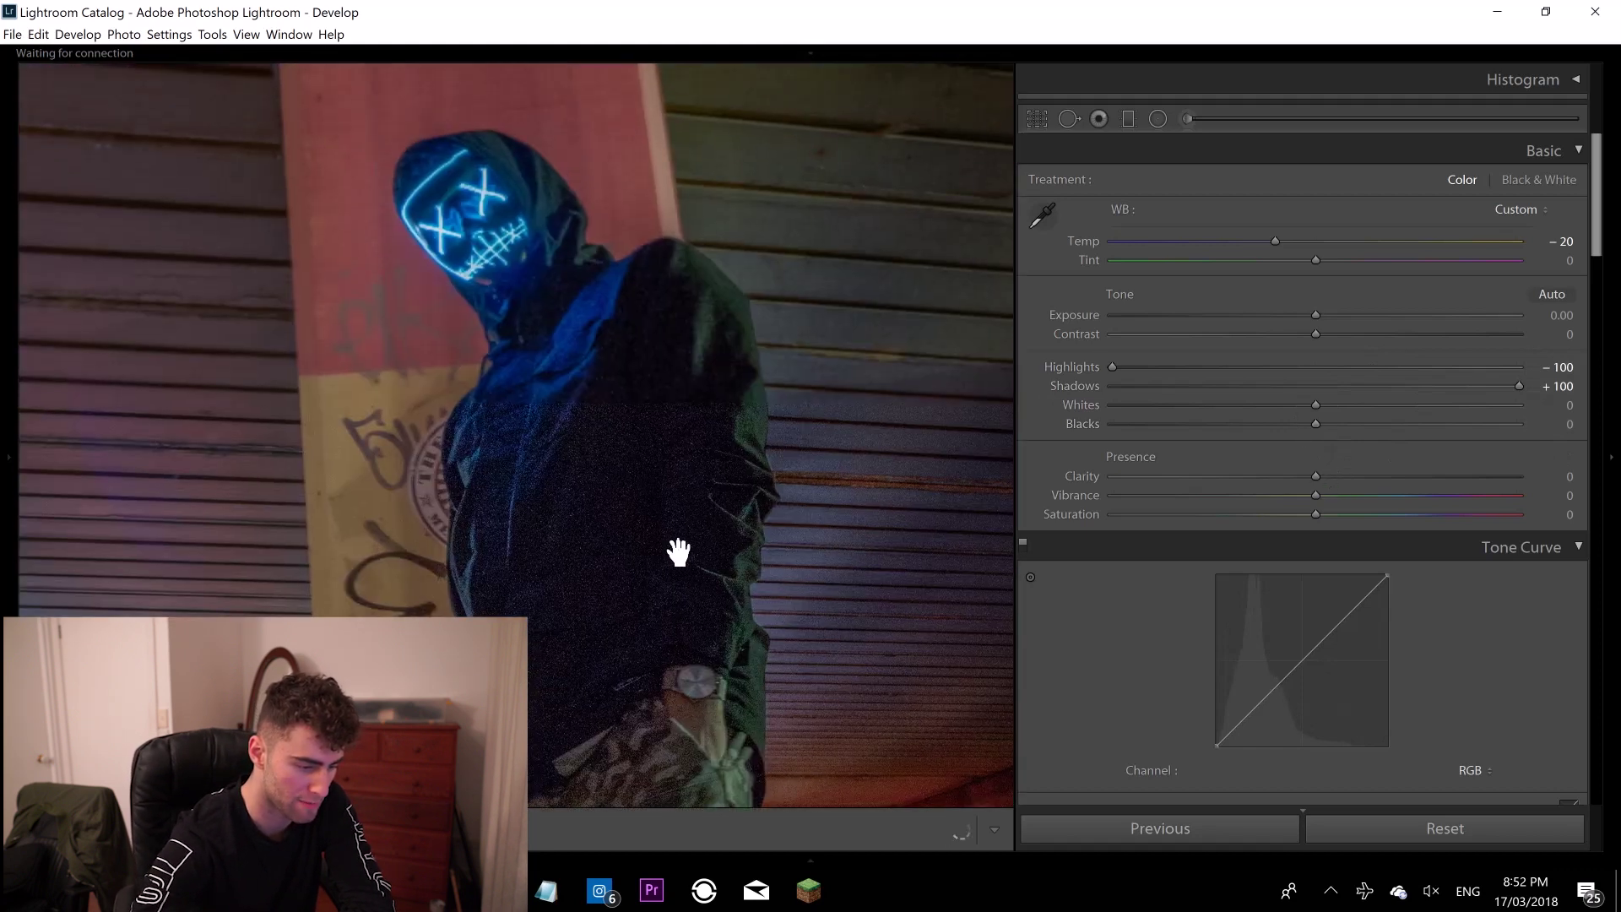
left_click(678, 553)
left_click_drag(1315, 404, 1387, 432)
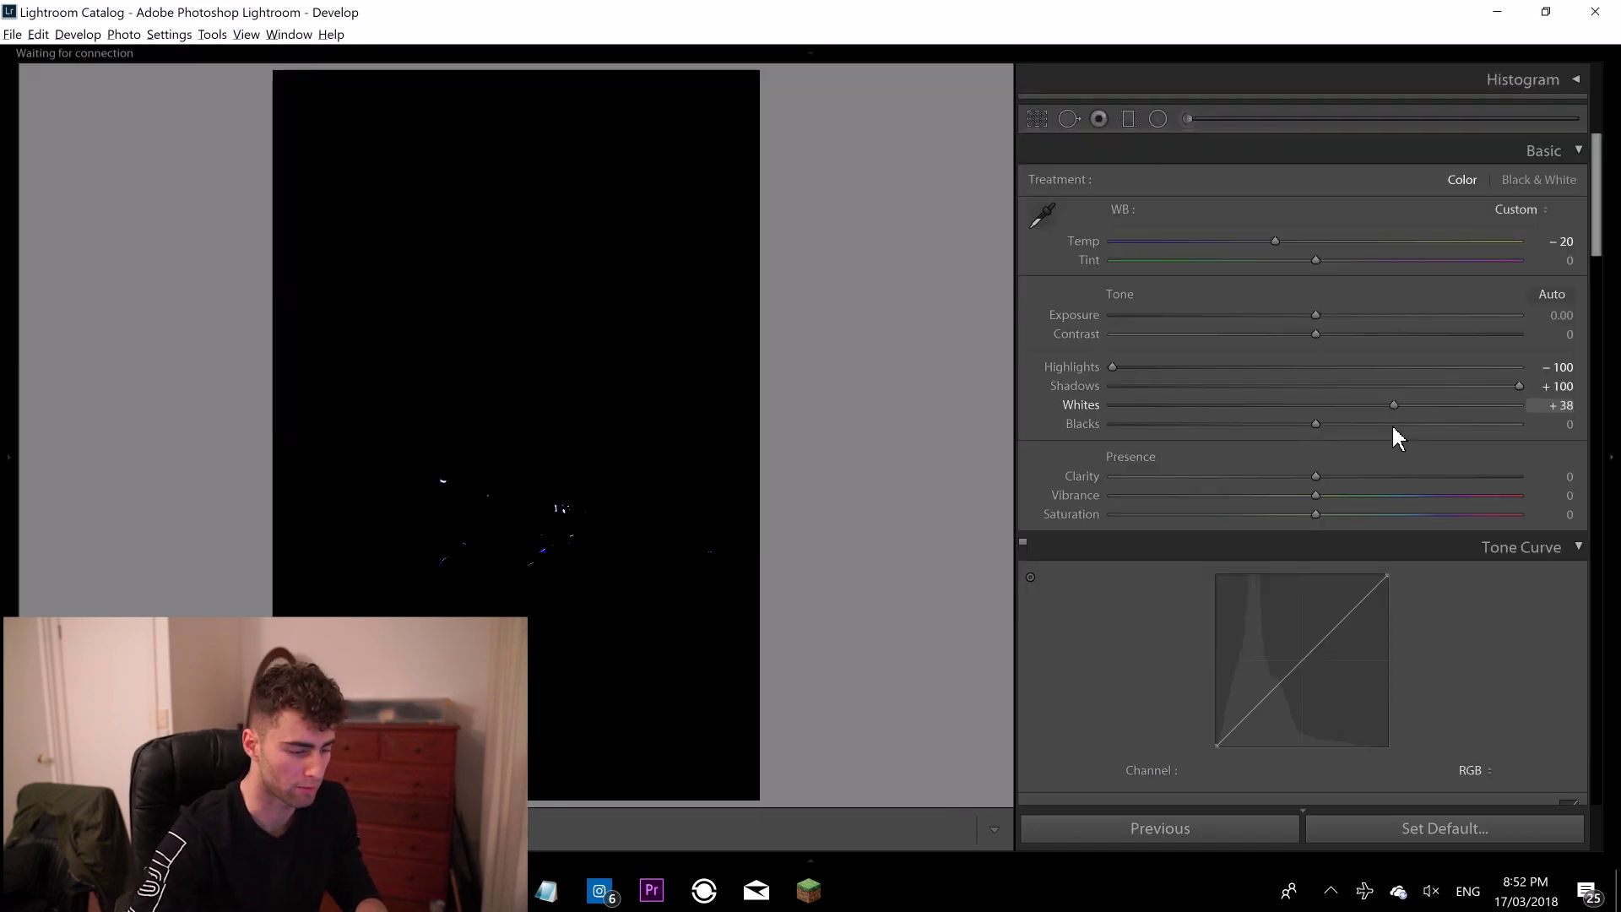
left_click_drag(1391, 422, 1391, 422)
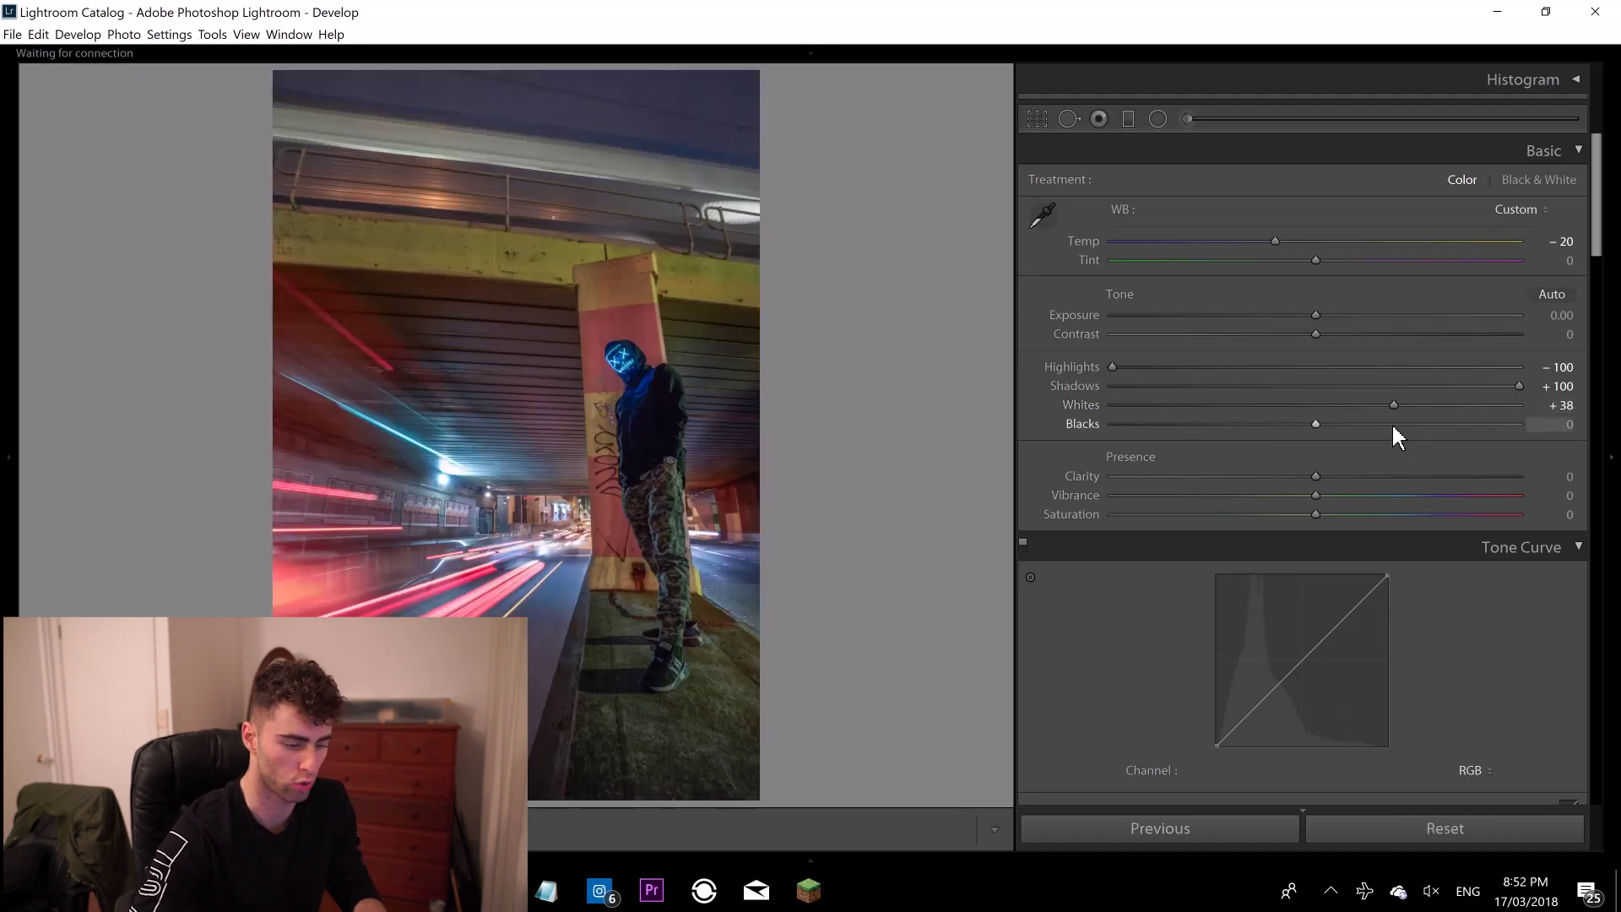
left_click_drag(1518, 385, 1279, 386)
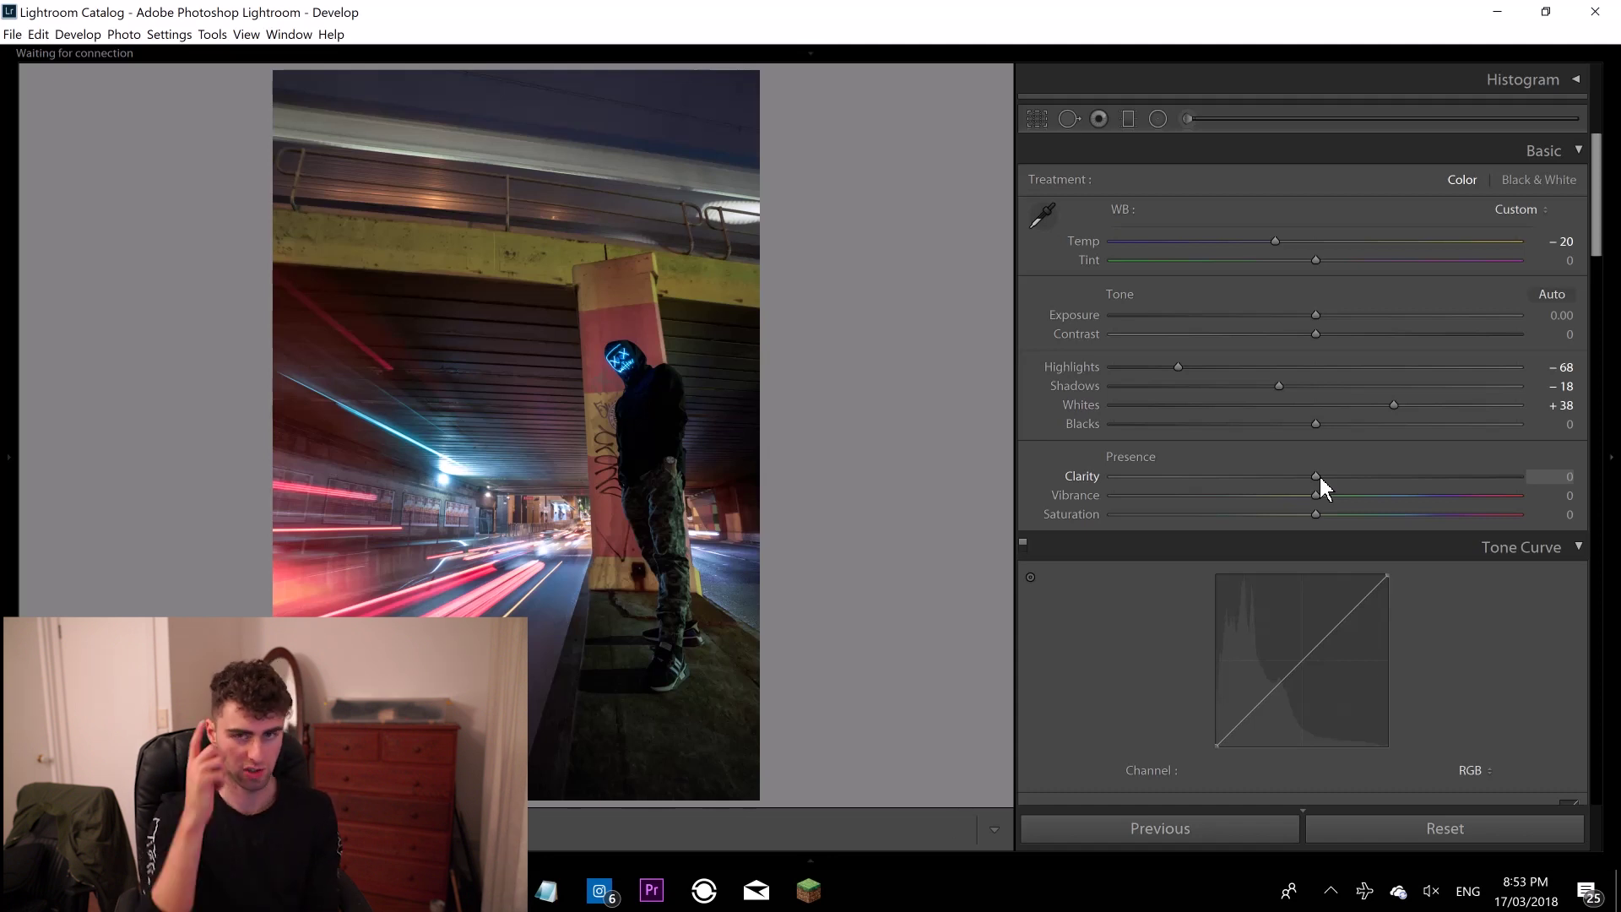
Drag the Presence Clarity slider up to +40 on the underpass photo.
left_click_drag(1319, 474, 1406, 483)
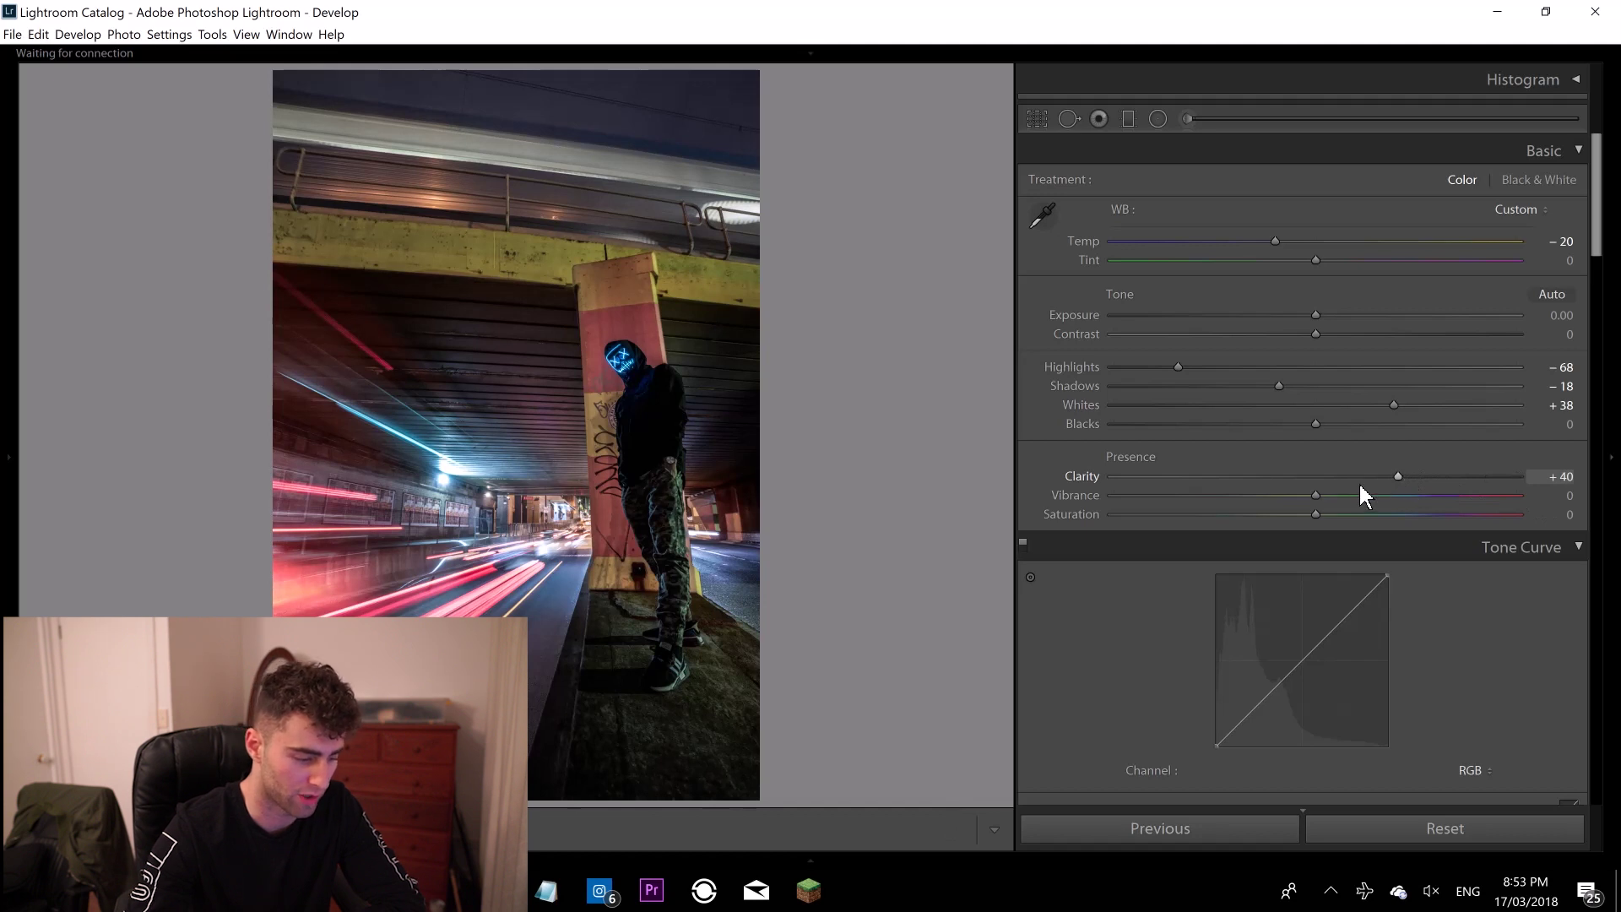
Nudge Vibrance up to +20 and scroll the right panel down toward the Tone Curve.
key("shift+Up")
scroll(1283, 494, "down", 3)
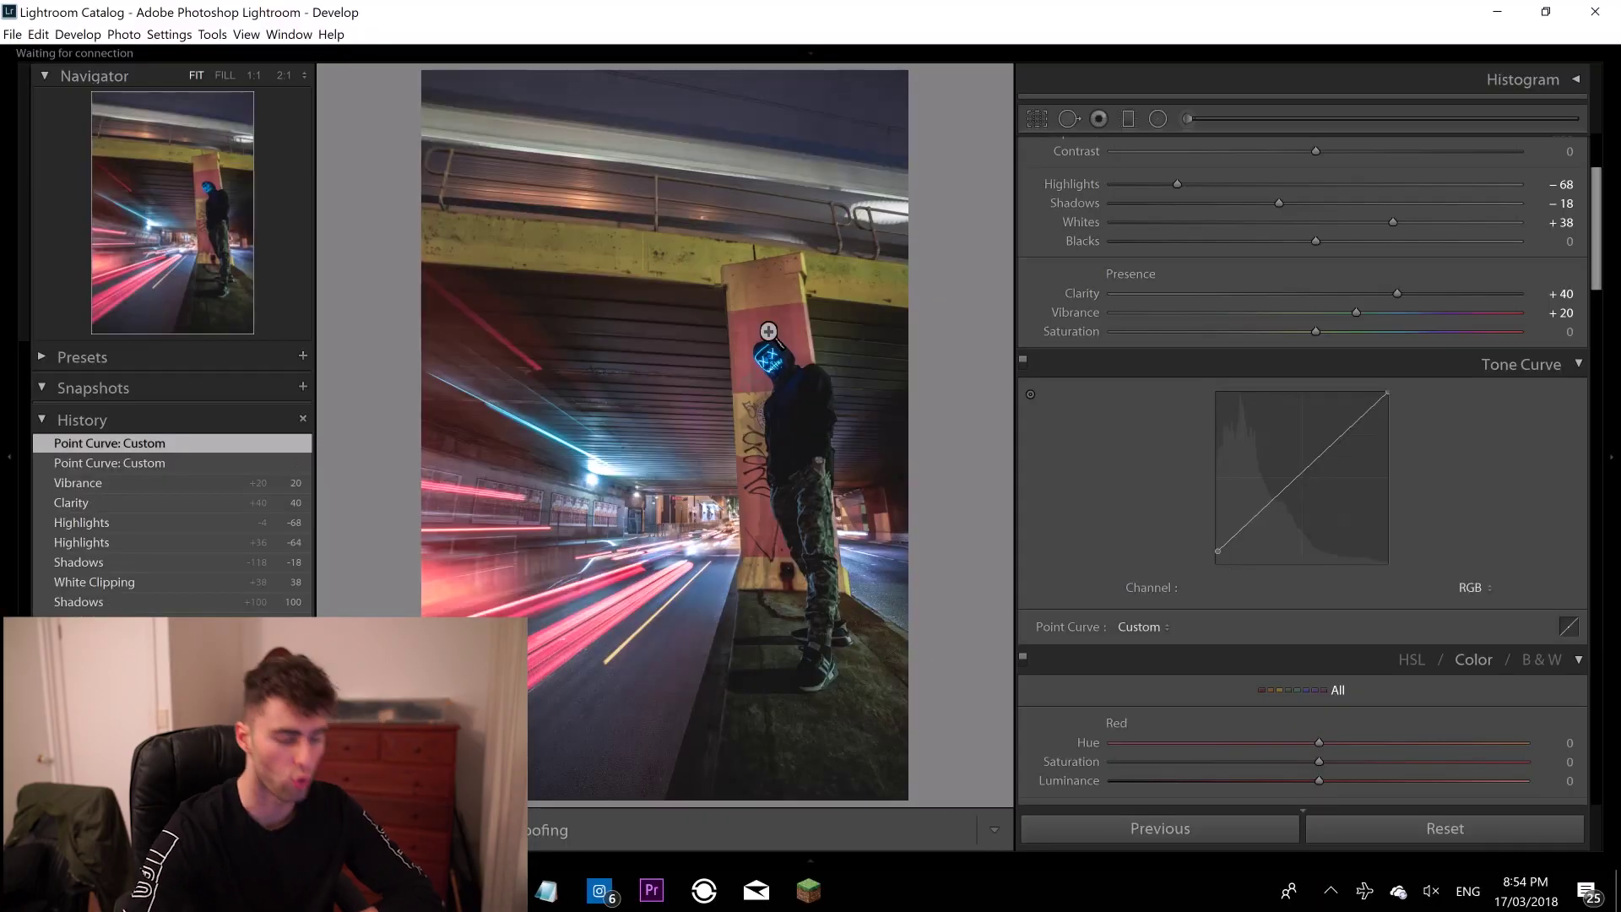
Export the edited underpass photo as a JPEG to the hard drive.
right_click(760, 324)
mouse_move(807, 713)
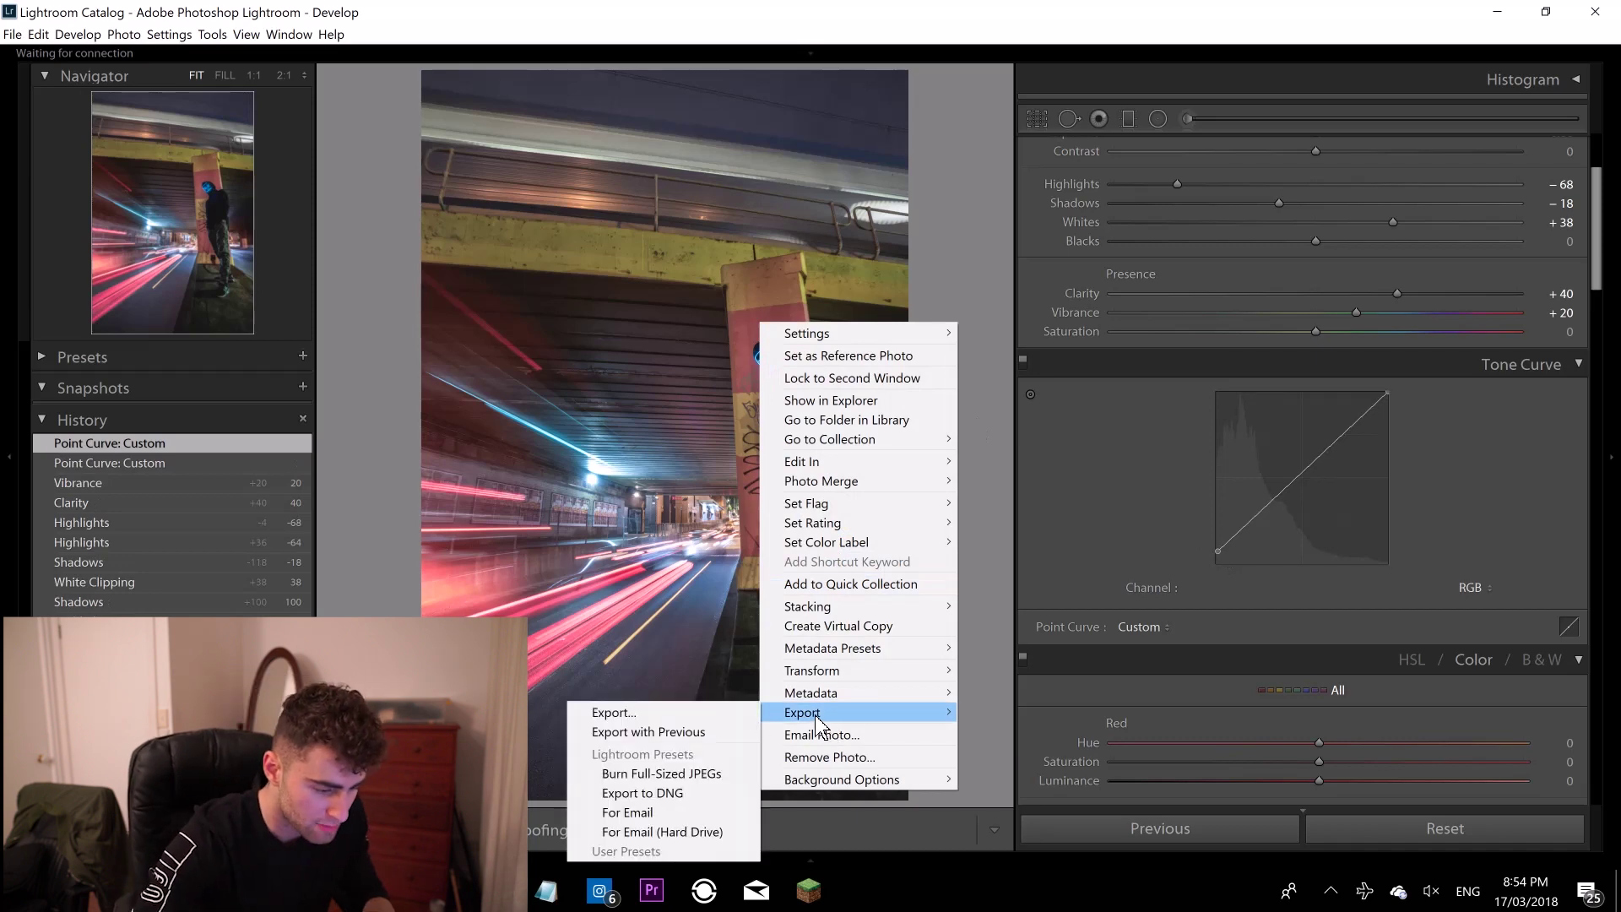
left_click(741, 715)
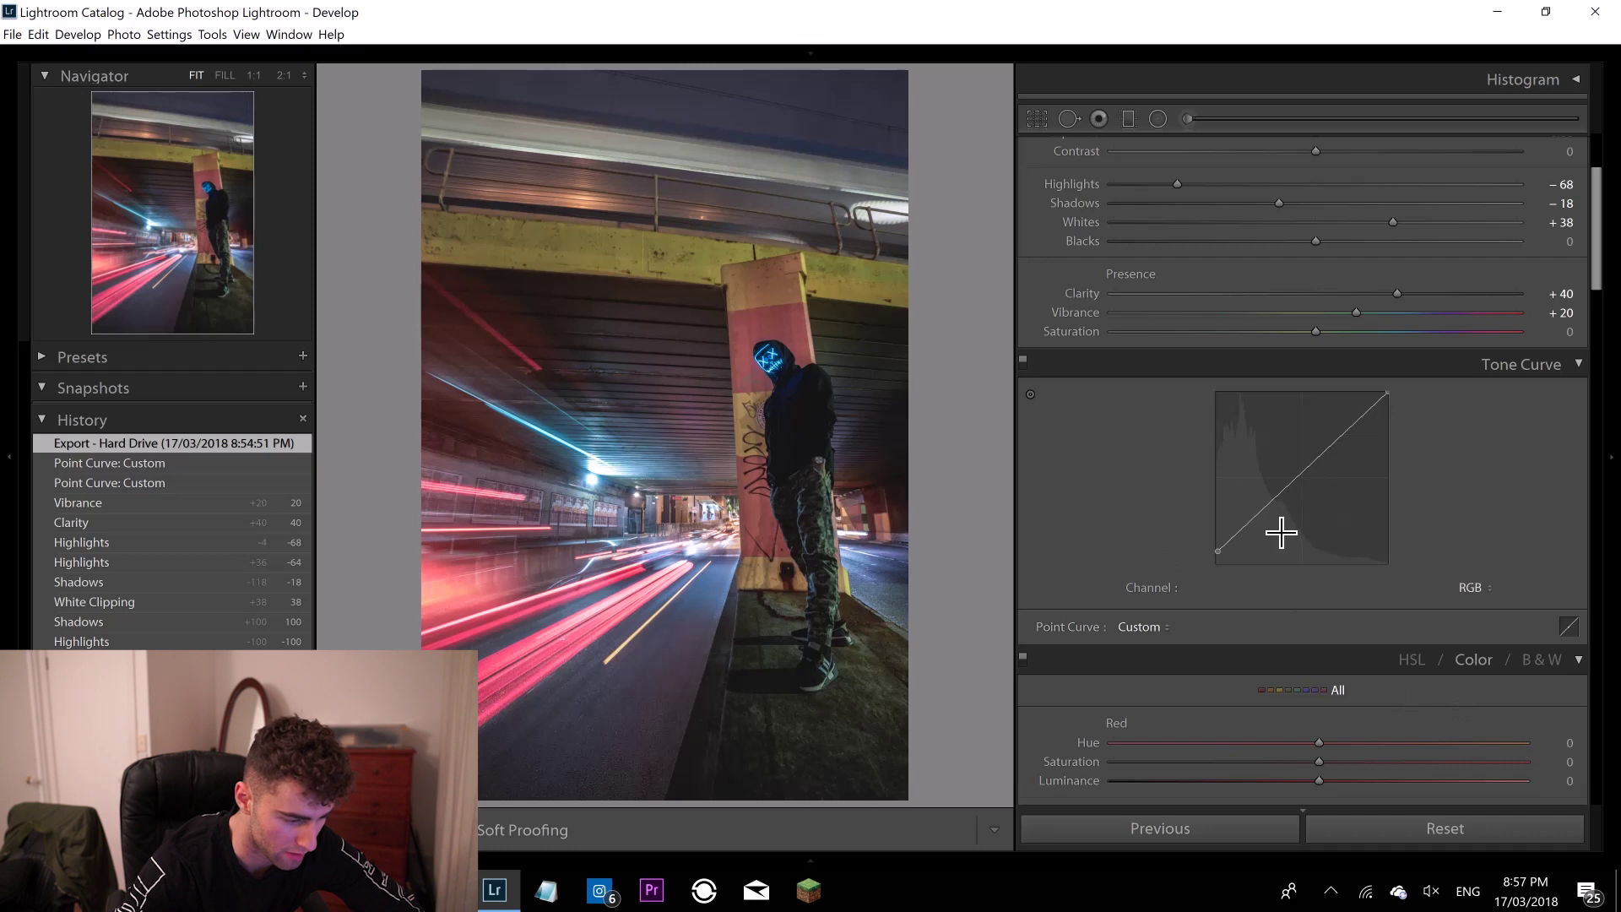
Add a point to the RGB tone curve and lift it to brighten the photo.
left_click(1222, 550)
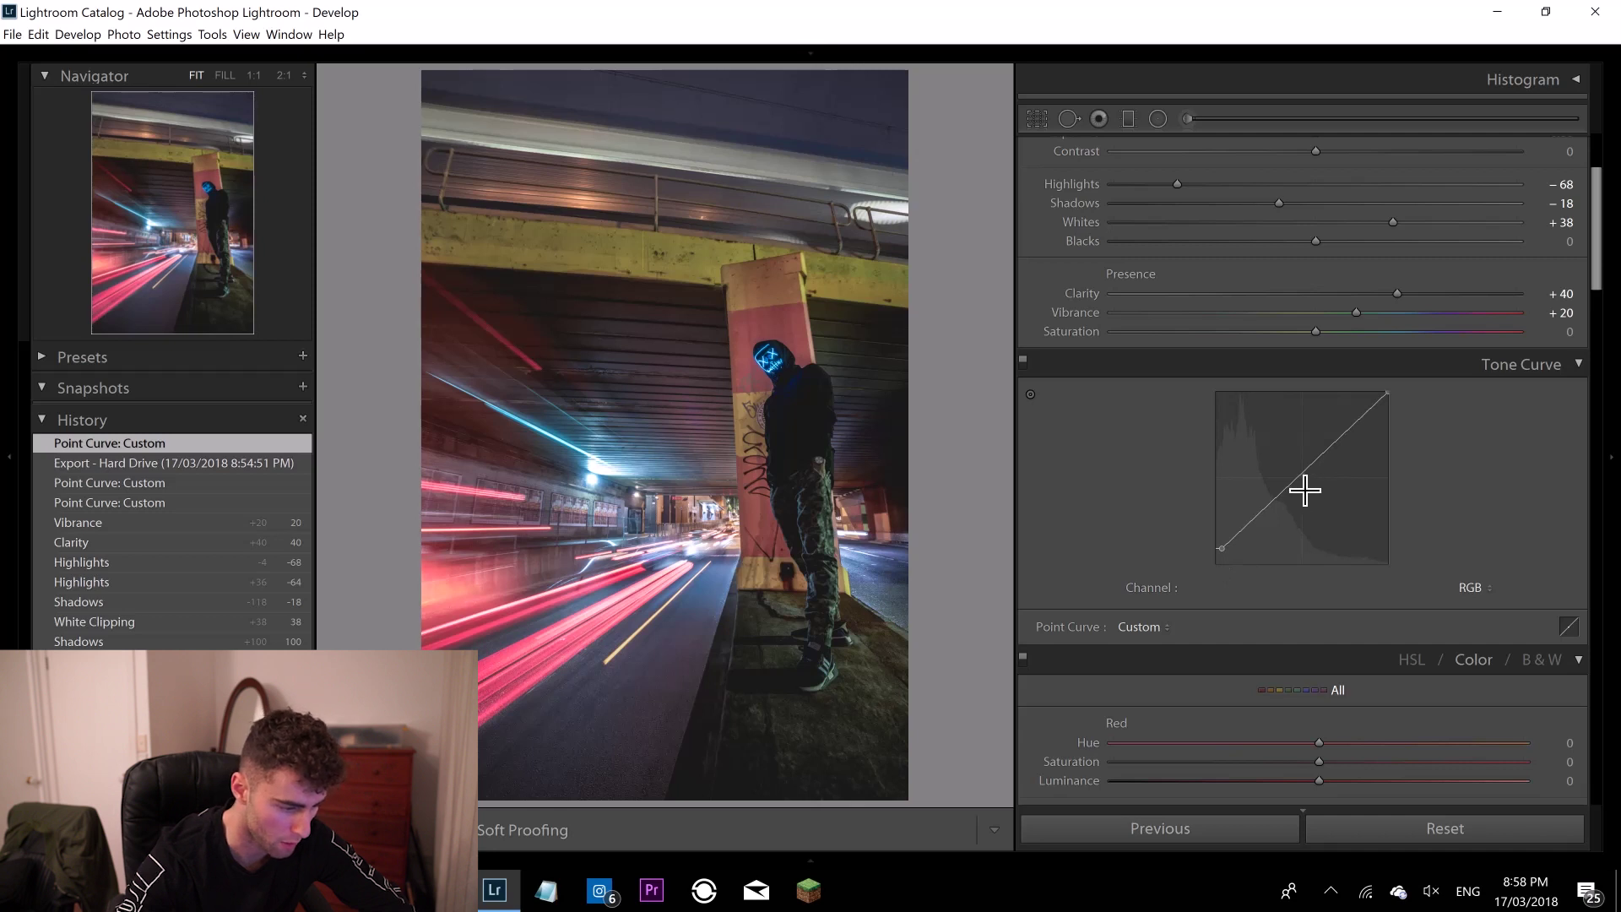
left_click_drag(1305, 489, 1292, 469)
scroll(1488, 540, "up", 3)
scroll(1487, 540, "down", 6)
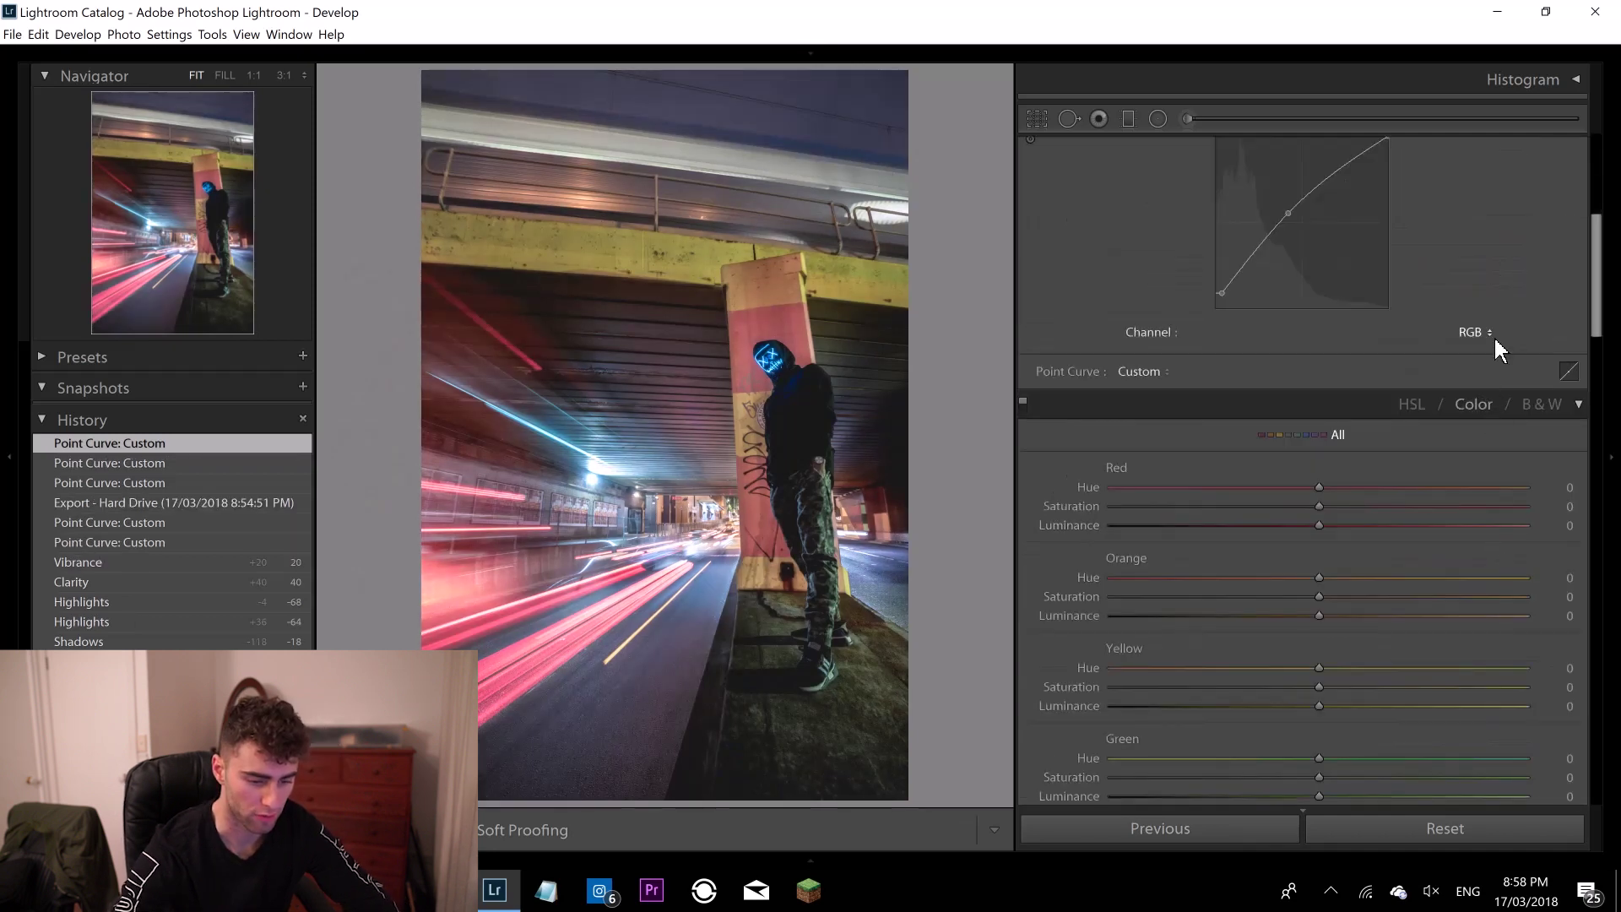
scroll(1524, 334, "up", 4)
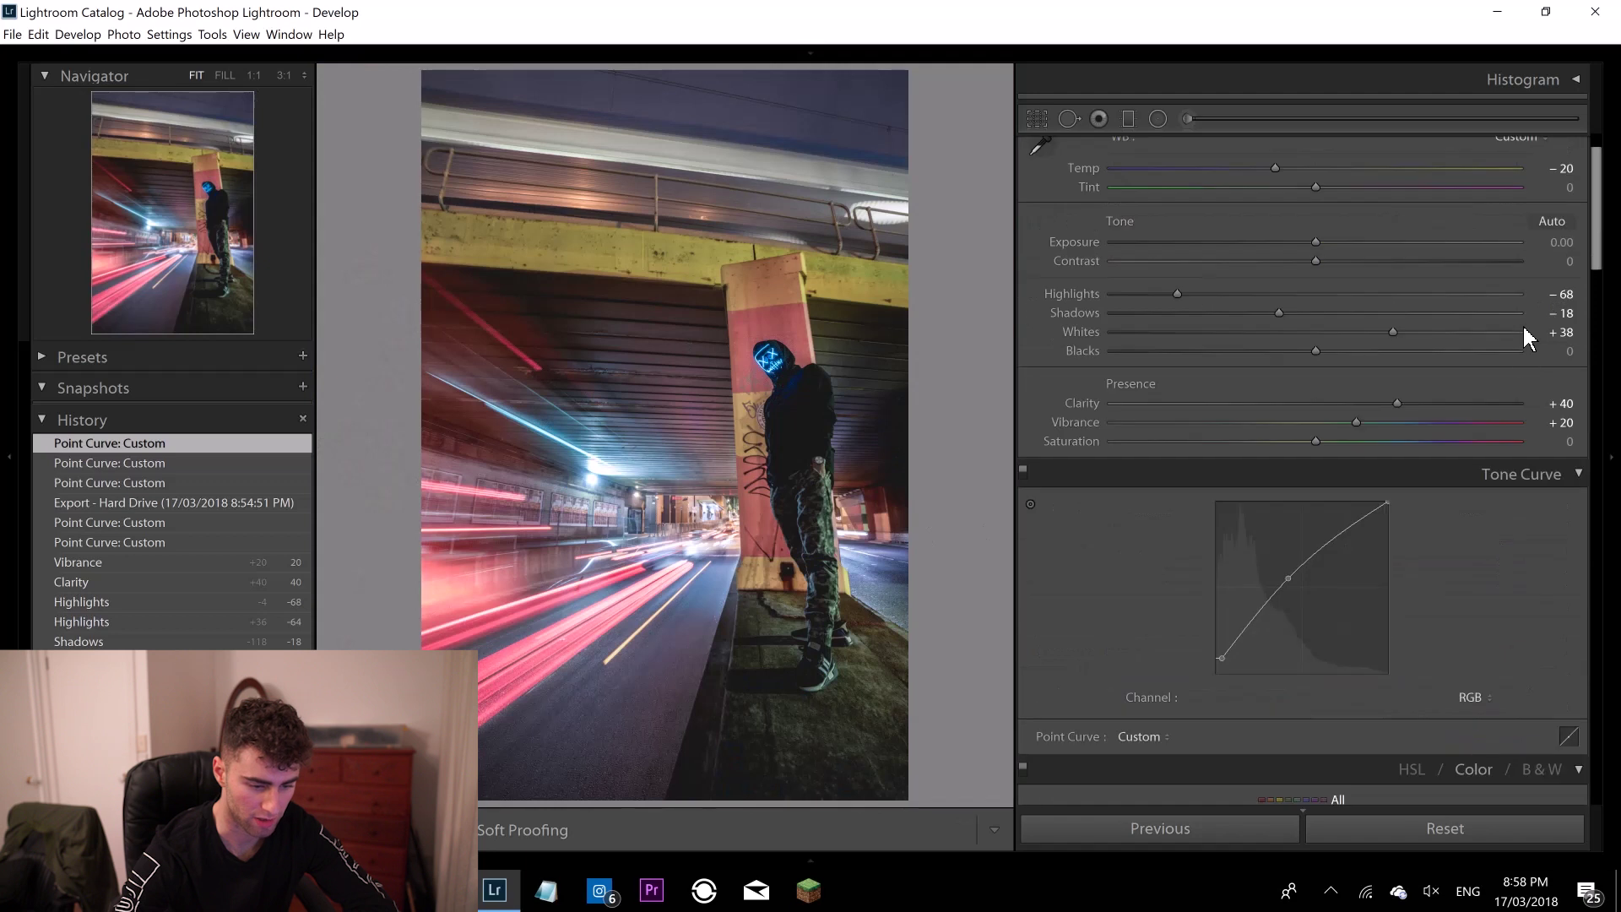
Adjust the Blue channel curve, then return the curve to the RGB channel.
left_click(1474, 696)
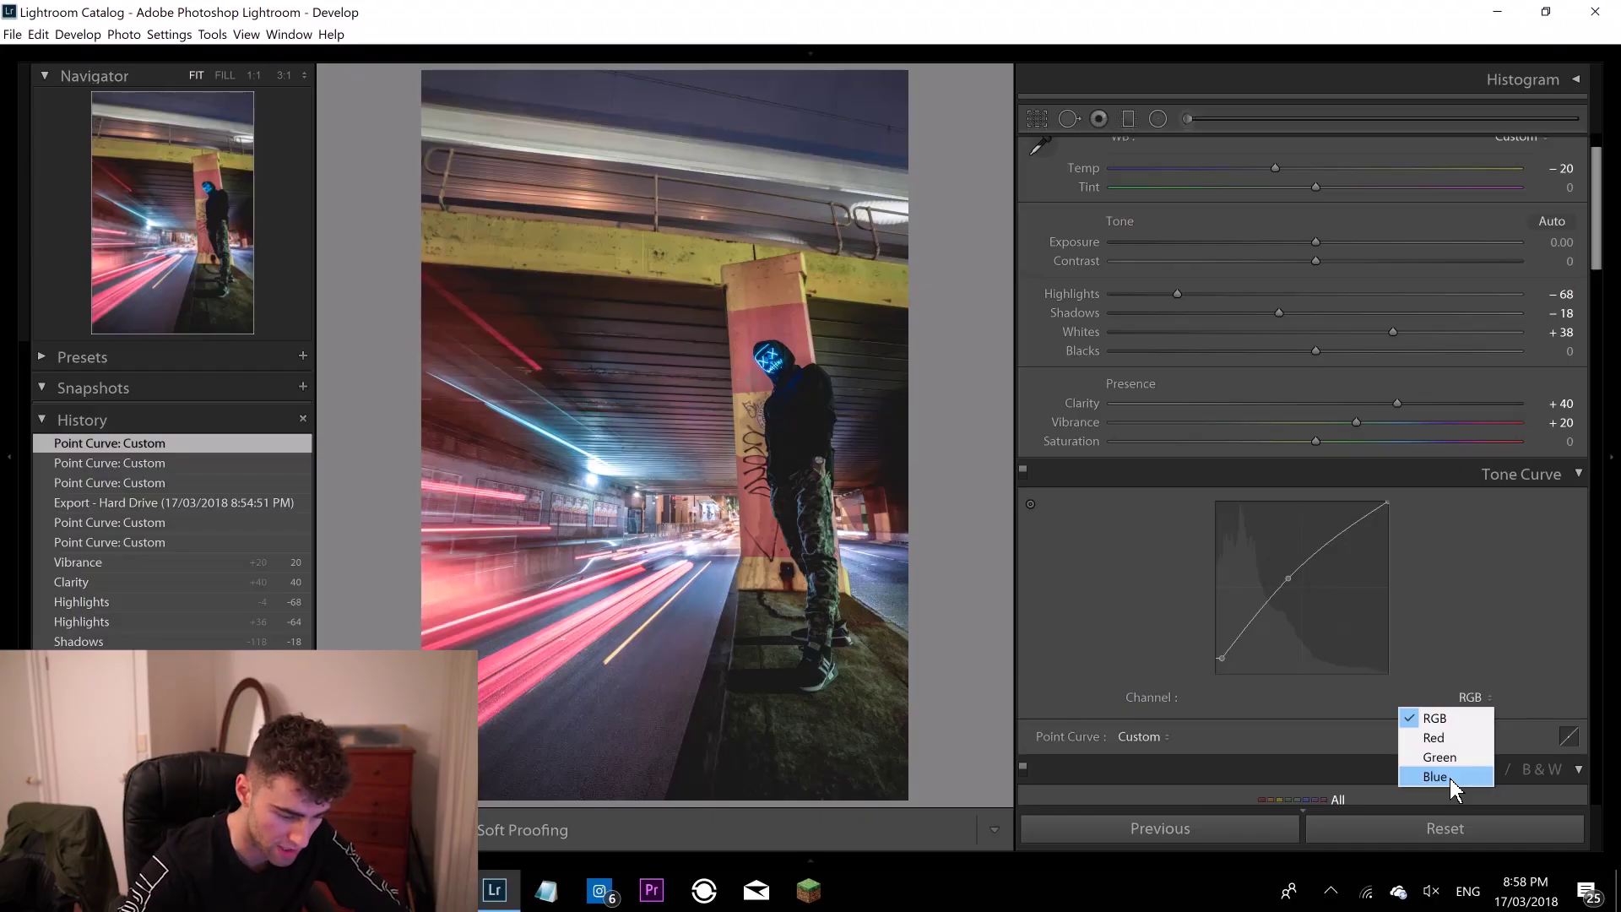
left_click(1450, 777)
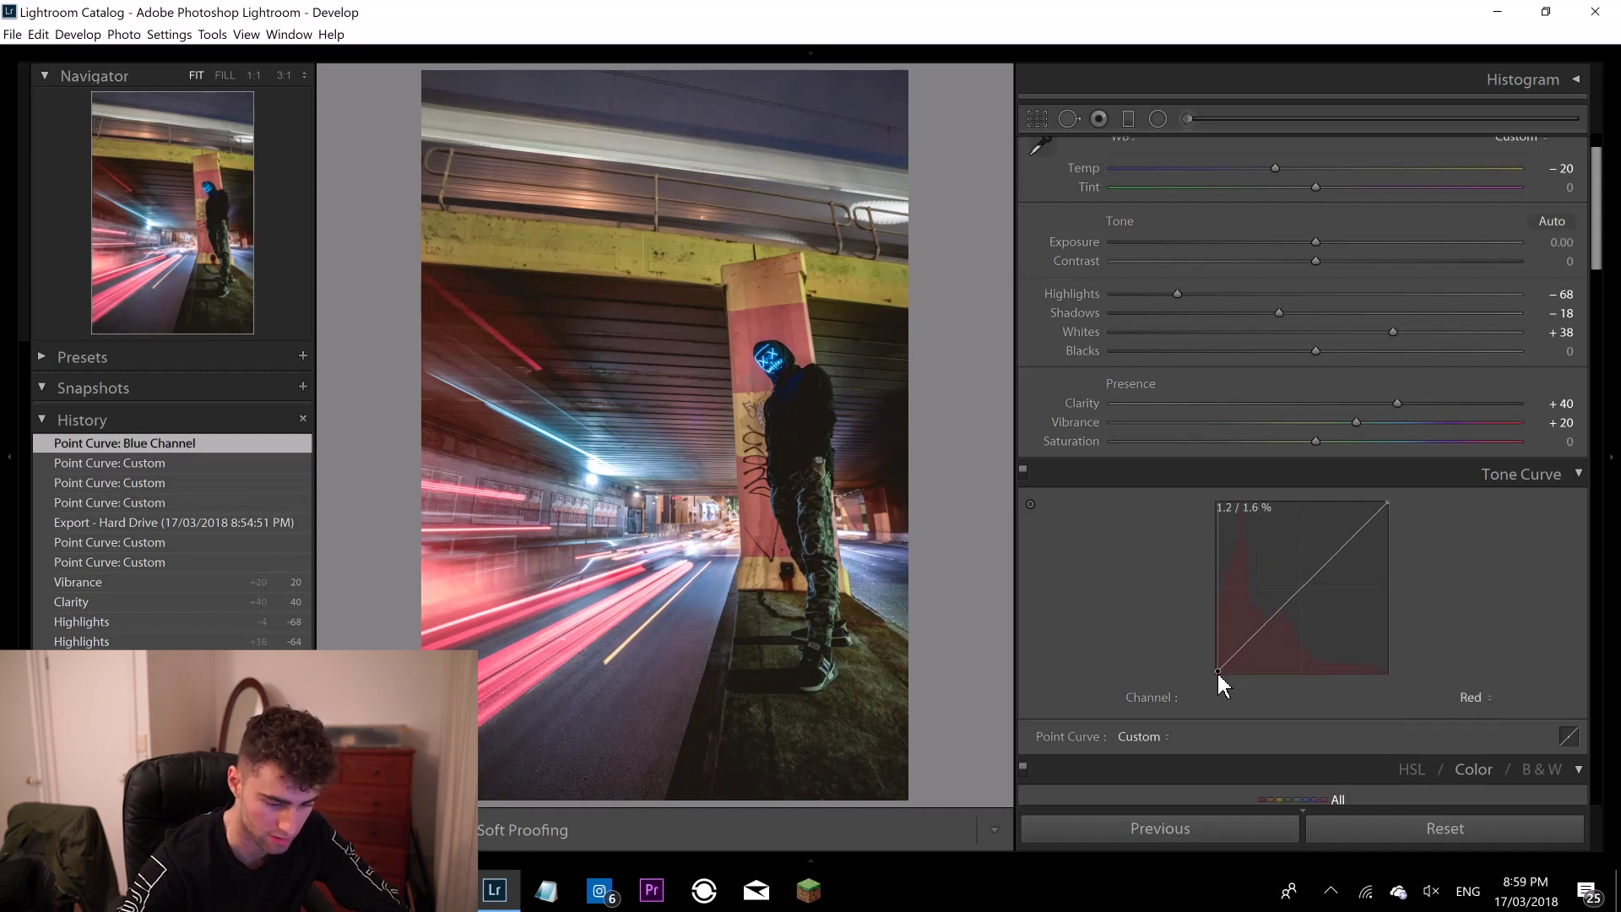
left_click(1473, 697)
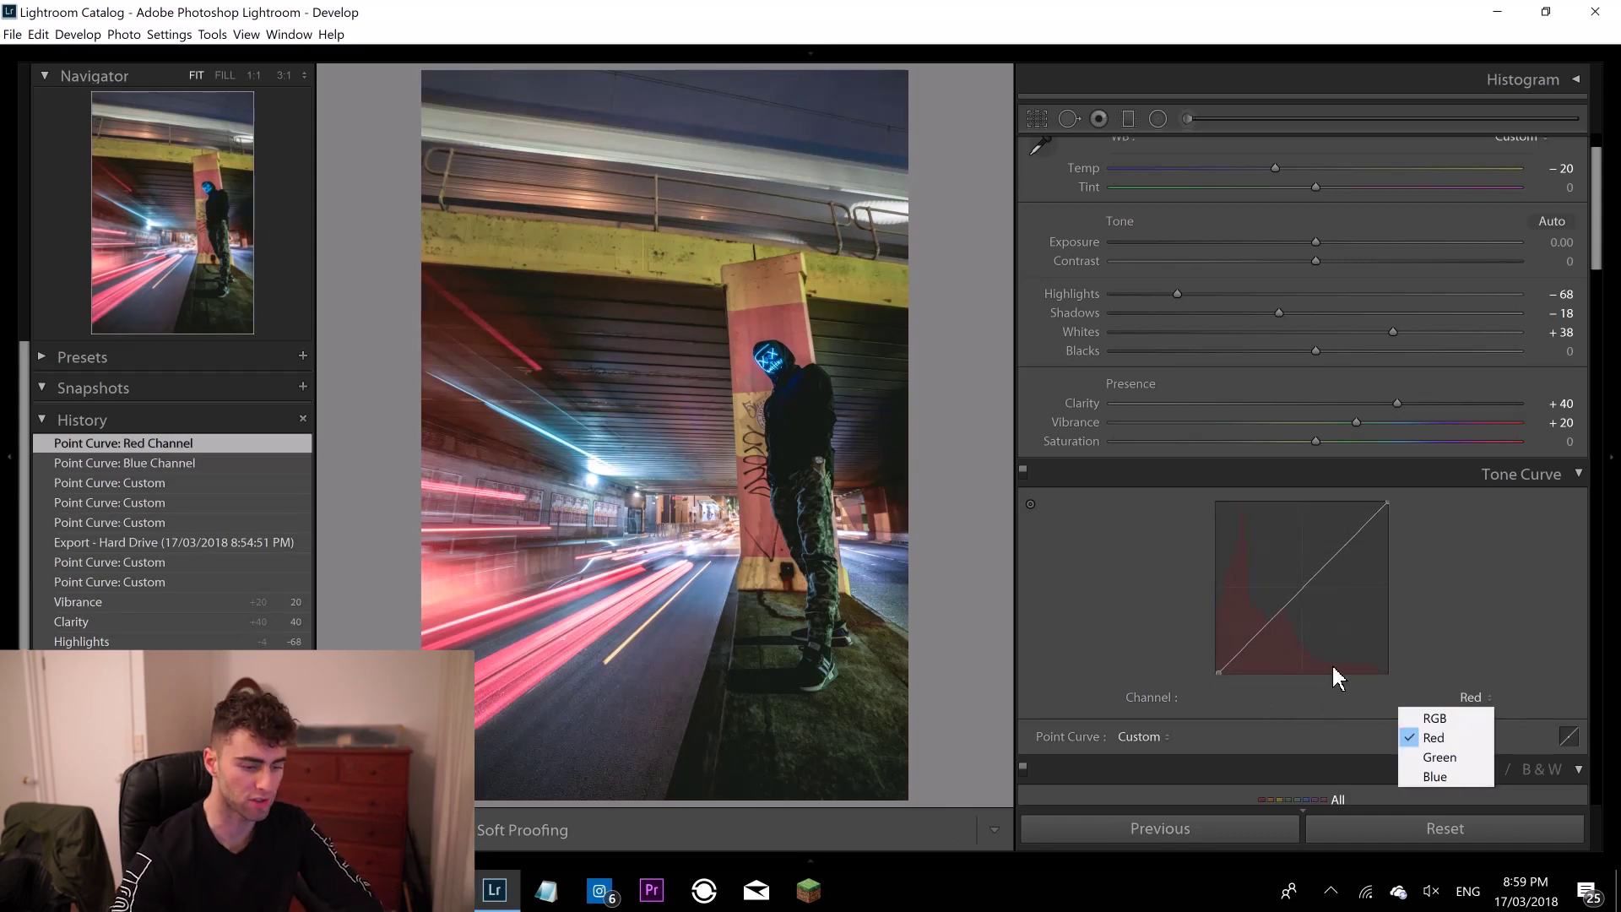
left_click(1464, 719)
Darken red luminance, boost orange saturation, set Yellow saturation -100 and luminance +96, tone down greens.
scroll(1463, 681, "down", 6)
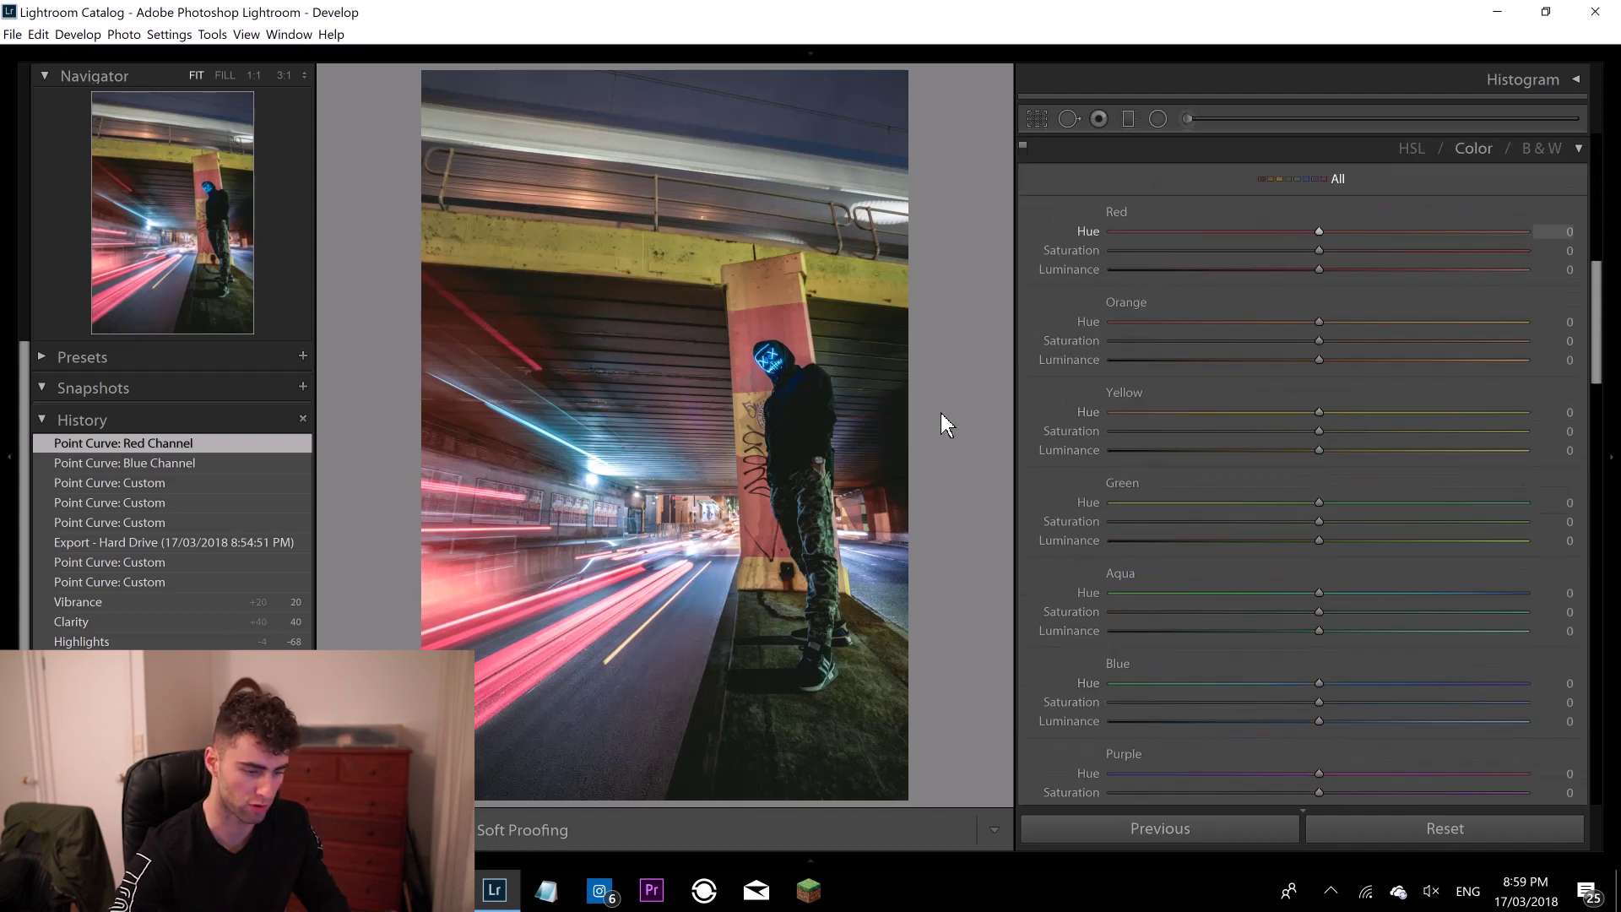
left_click_drag(616, 615, 760, 651)
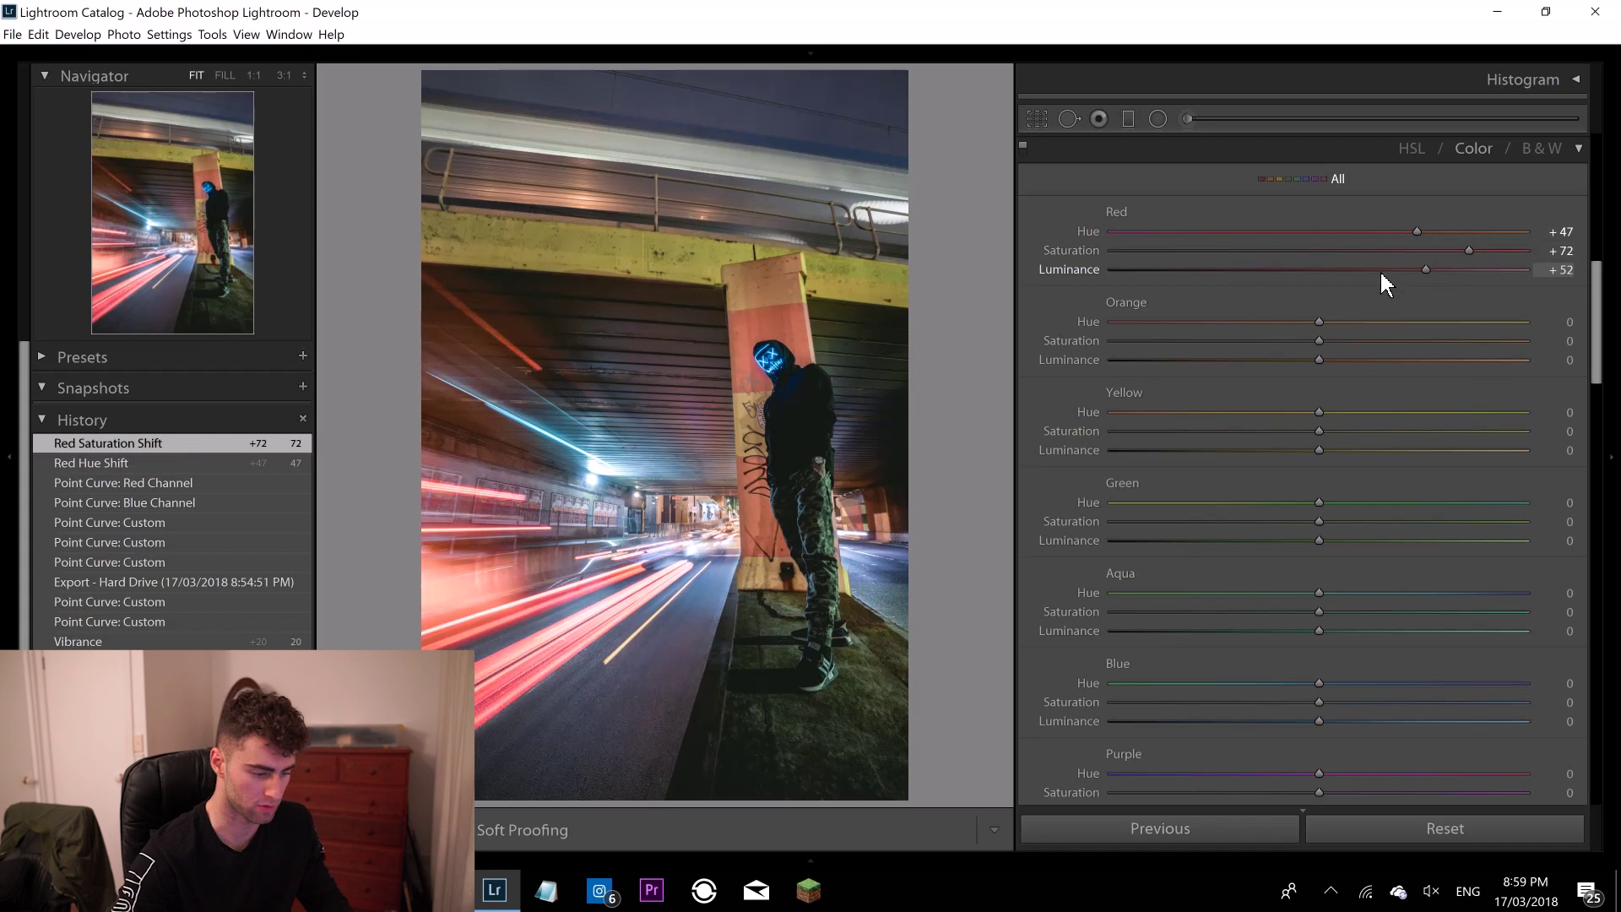
mouse_move(1371, 270)
left_mouse_down()
mouse_move(1313, 266)
mouse_move(1468, 275)
mouse_move(1351, 269)
left_mouse_up()
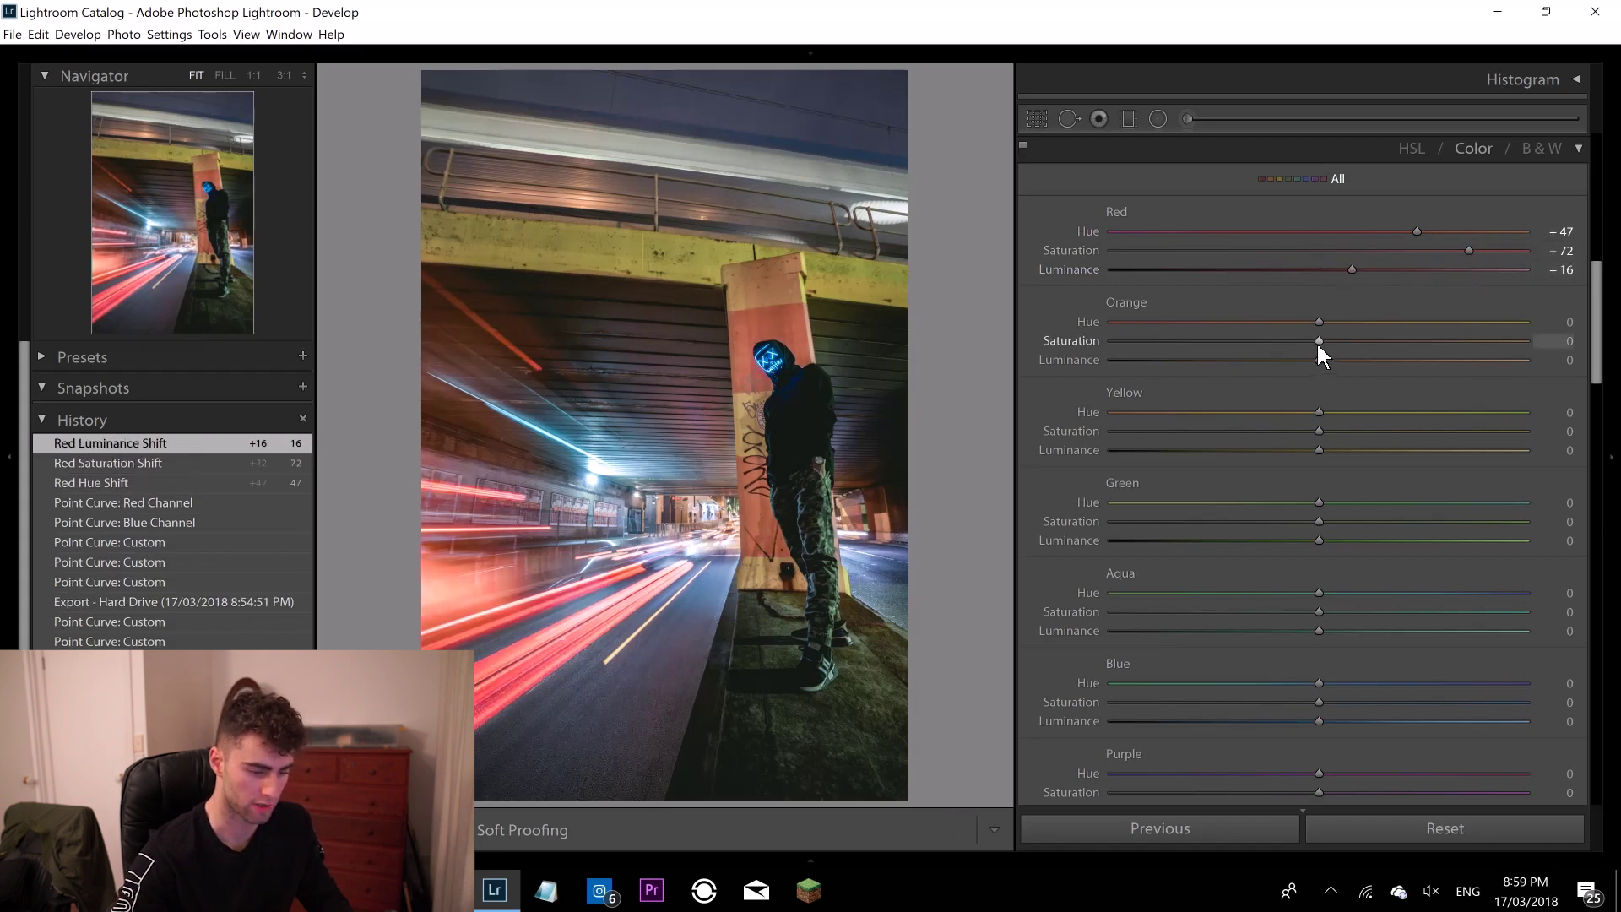
left_click_drag(1318, 341, 1405, 359)
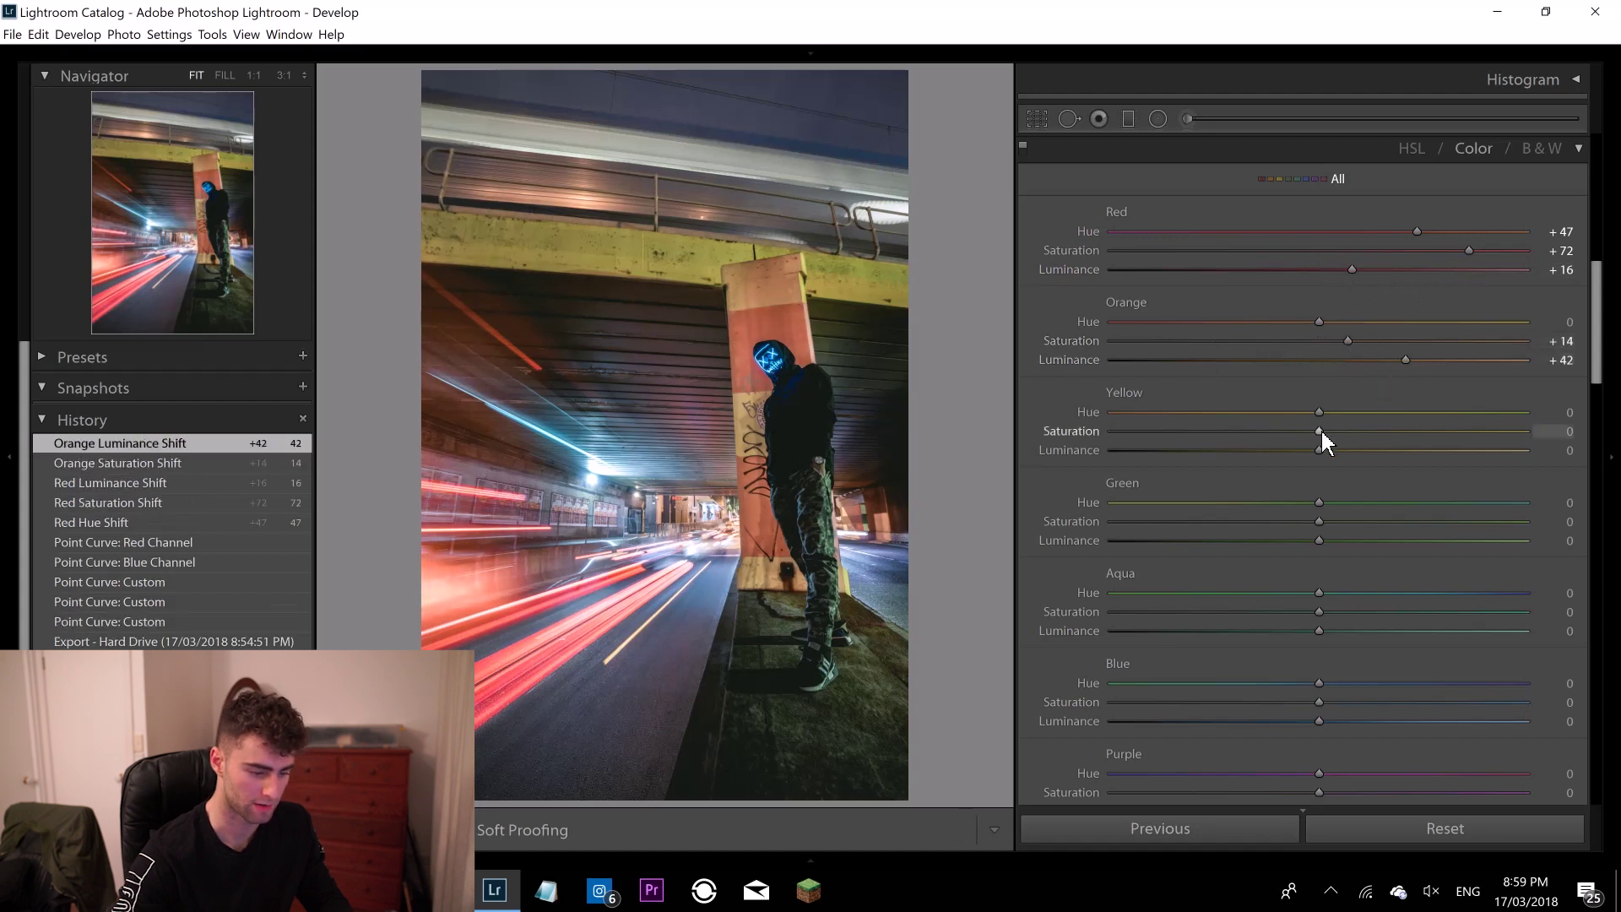
left_click_drag(1319, 431, 1115, 431)
left_click_drag(1318, 450, 1517, 449)
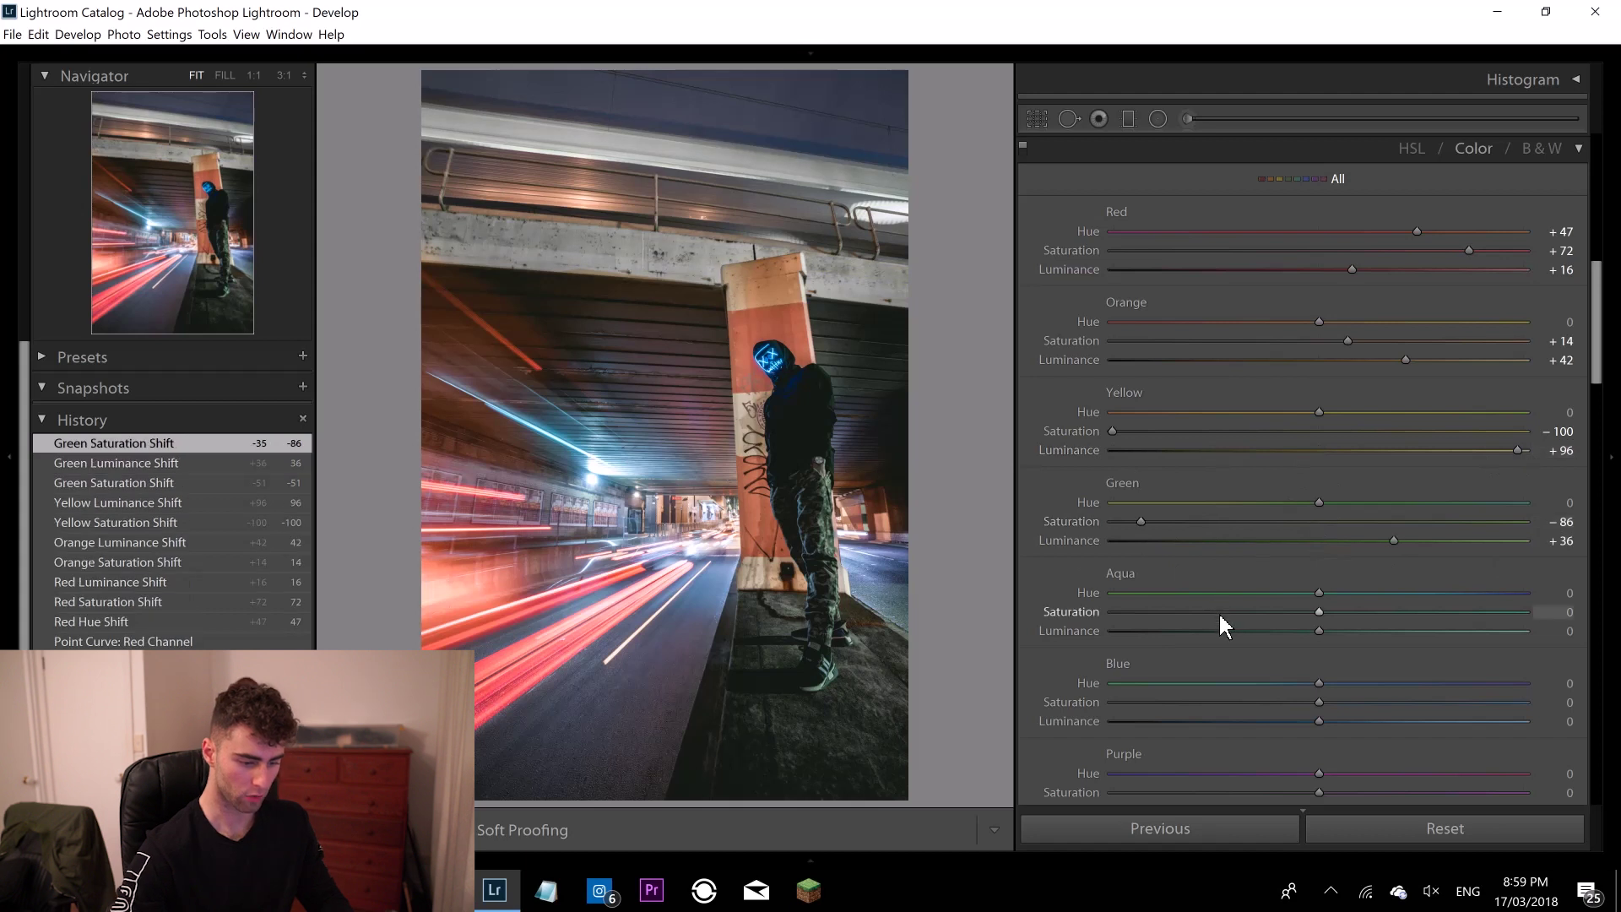
mouse_move(1318, 611)
left_mouse_down()
mouse_move(1445, 629)
mouse_move(1324, 619)
left_mouse_up()
Tweak blue saturation, hue and luminance, set Purple hue -26 and Magenta hue to +83.
scroll(1064, 563, "down", 3)
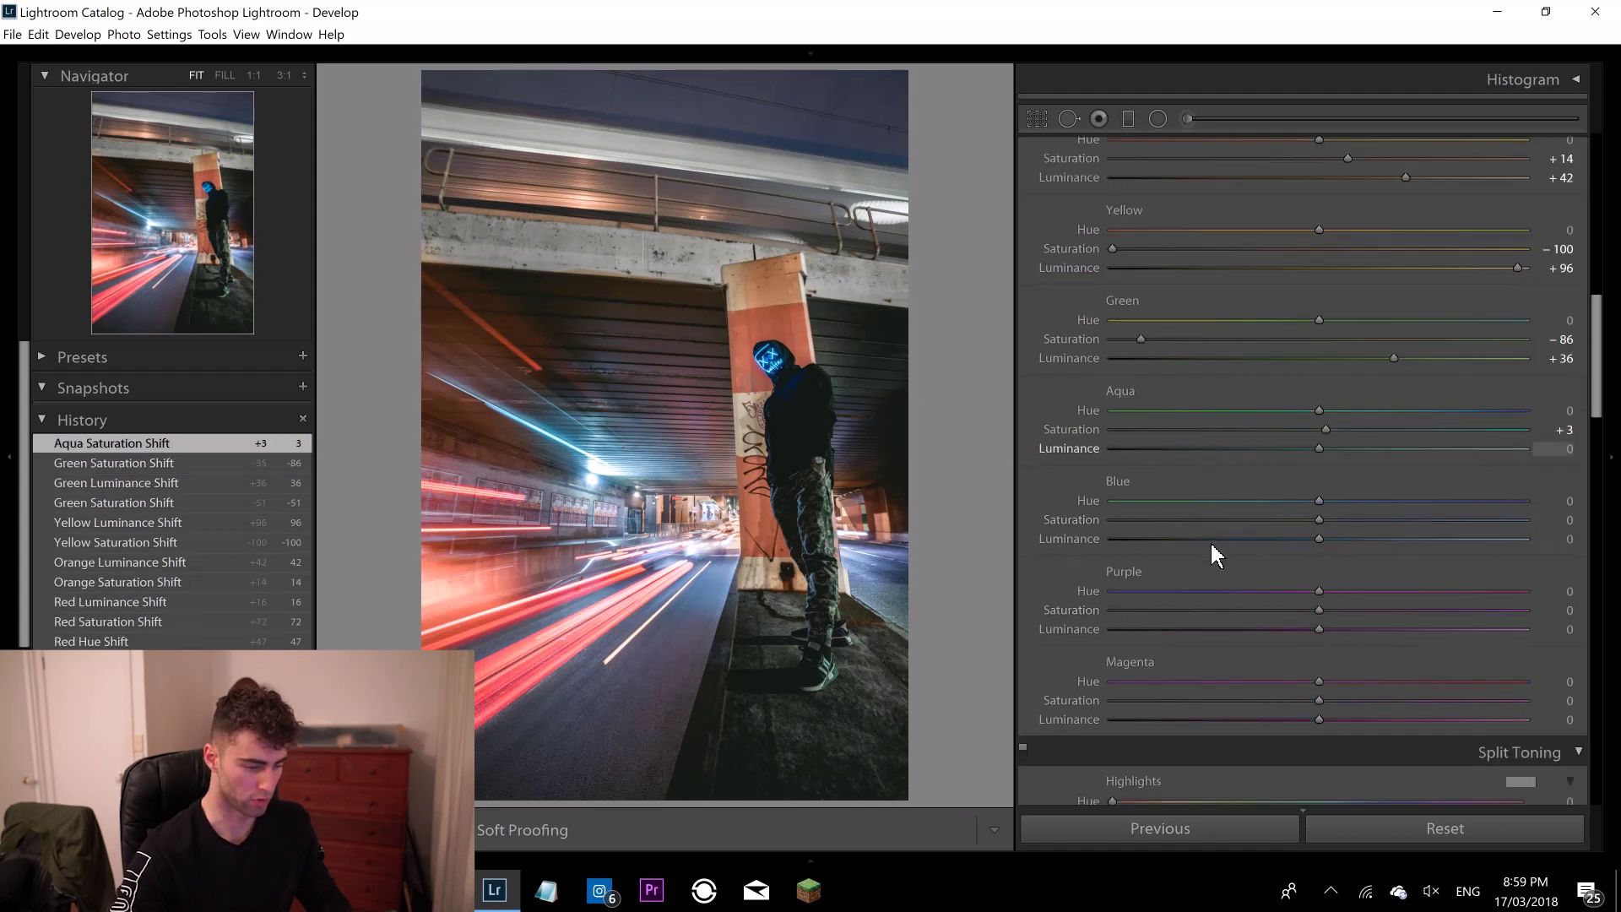
left_click_drag(1278, 520, 1343, 523)
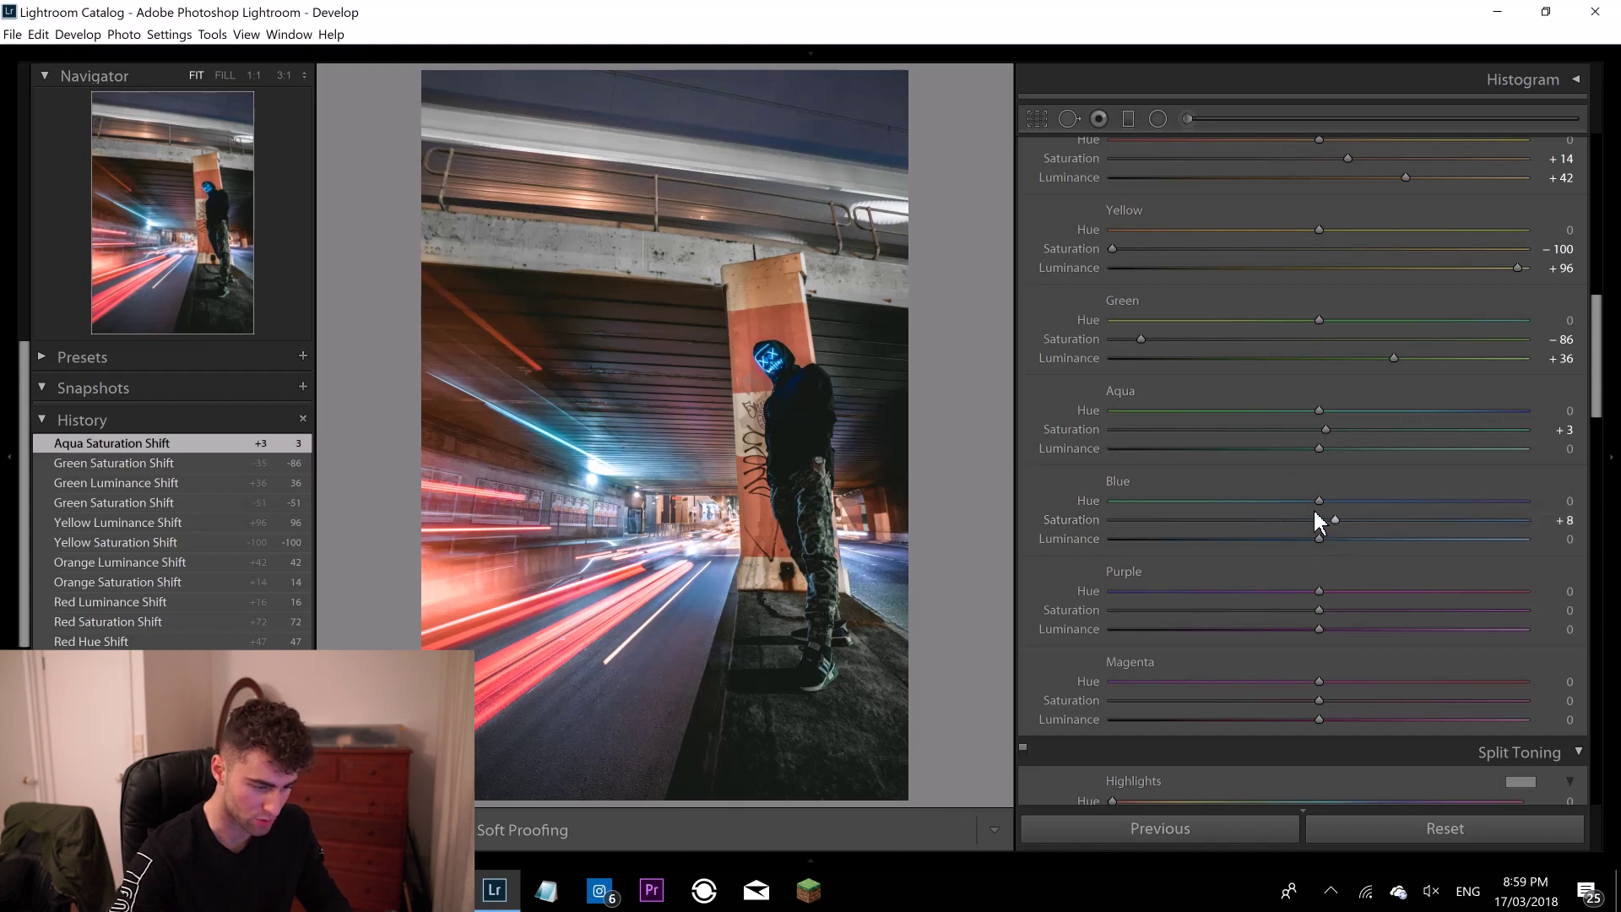
left_click(1304, 503)
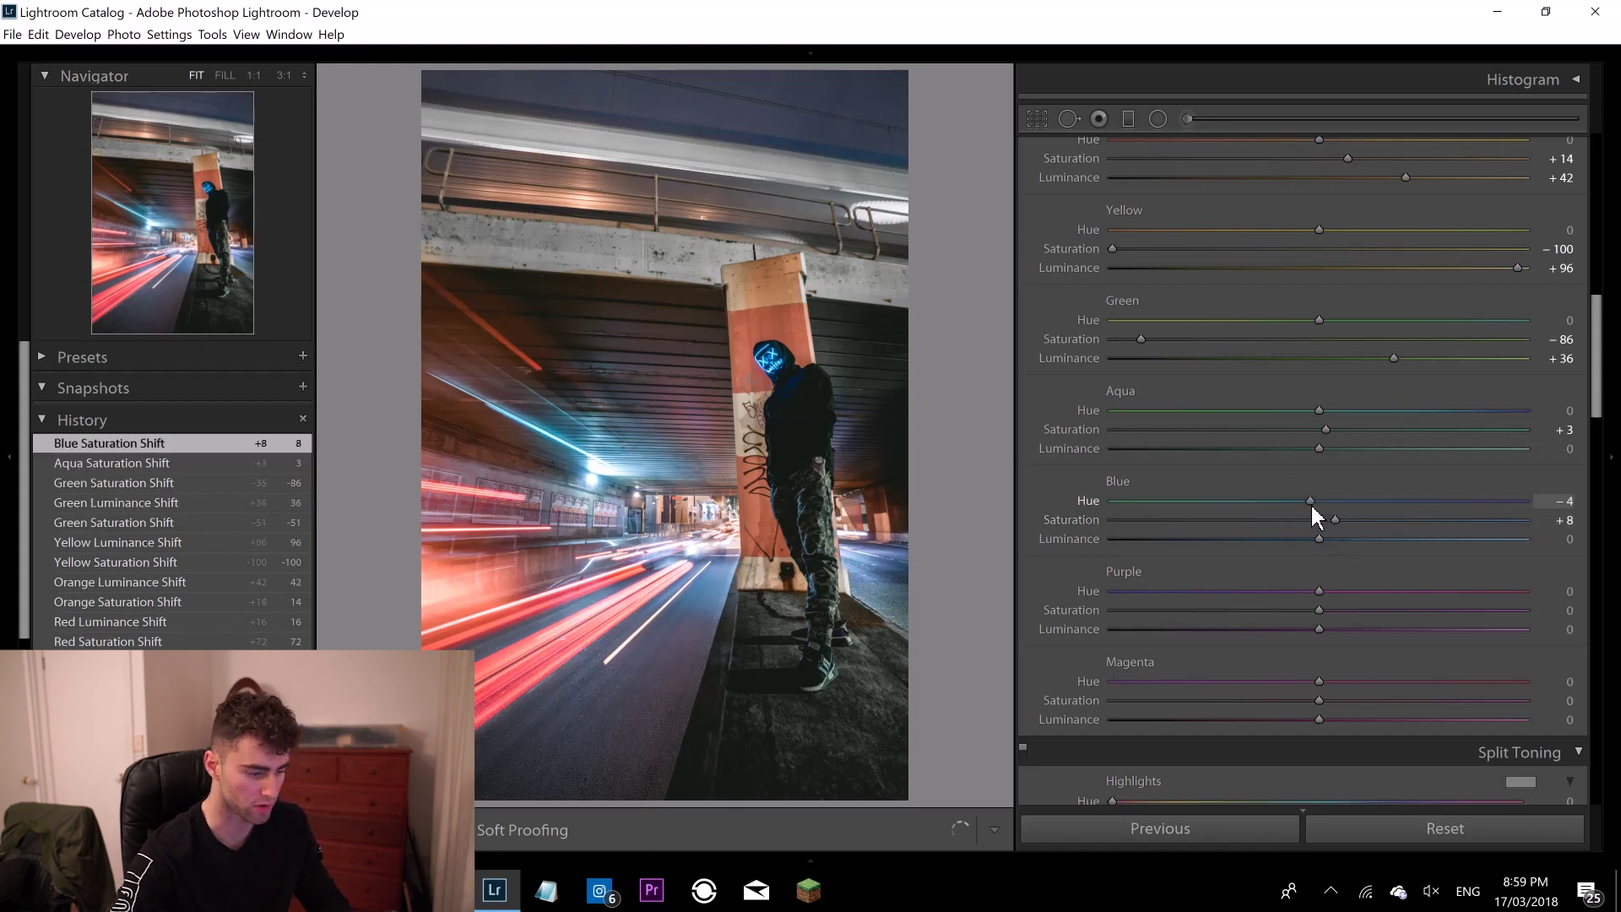
left_click_drag(1308, 505, 1369, 540)
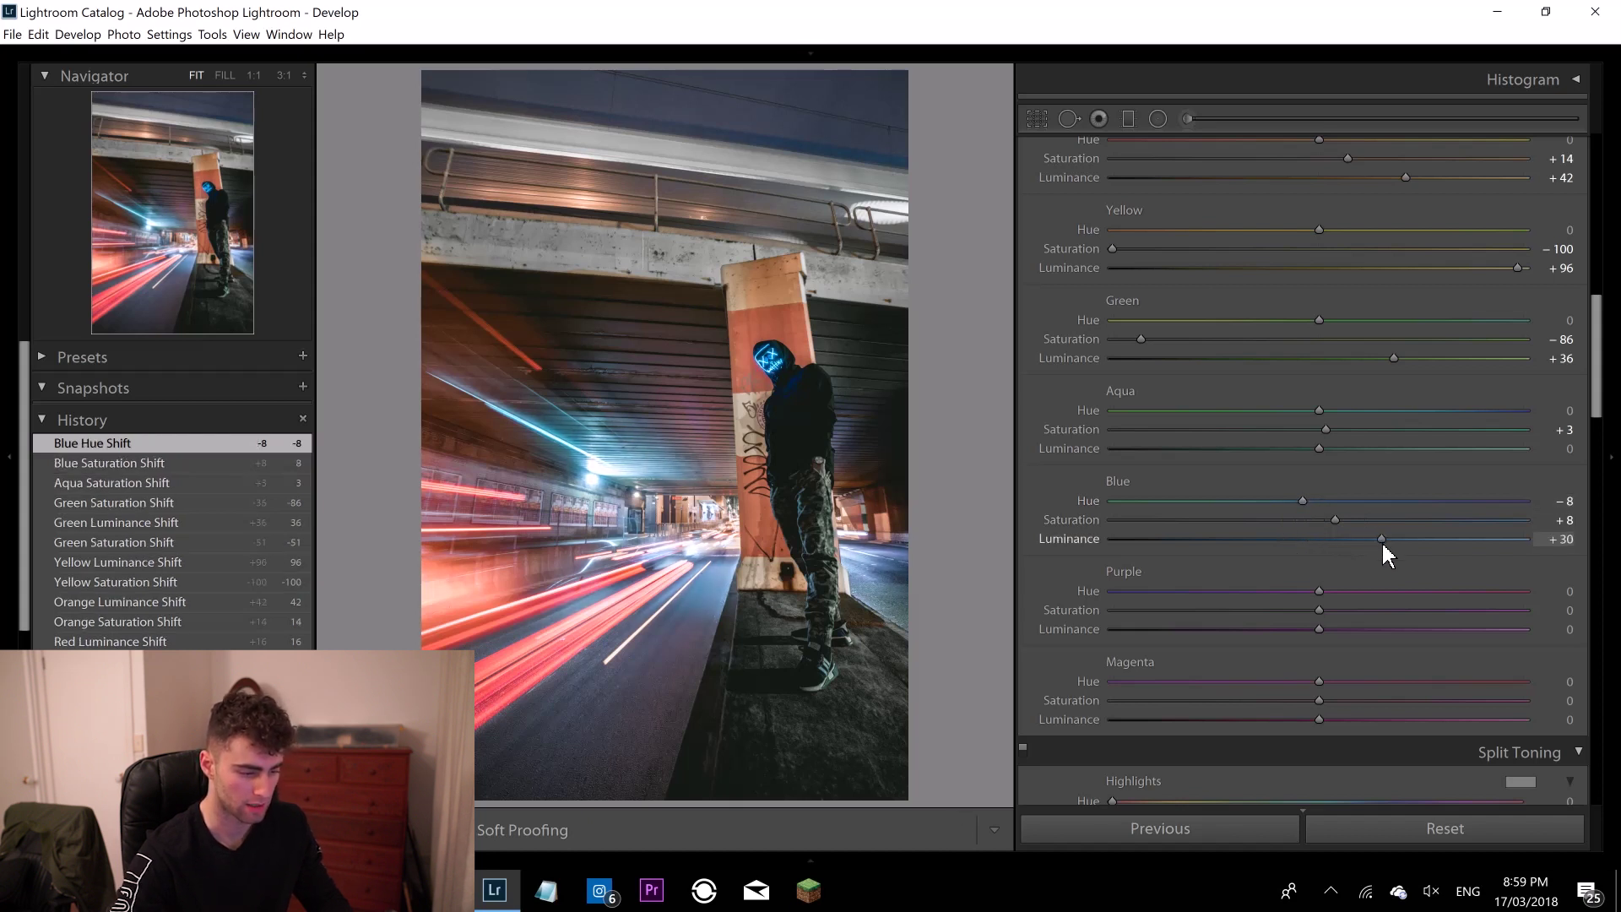
left_click_drag(1363, 547, 1413, 630)
left_click_drag(1319, 681, 1216, 682)
left_click_drag(1551, 658, 1489, 685)
Compare the HSL grade with the original and zoom in on the road to check it.
key("backslash")
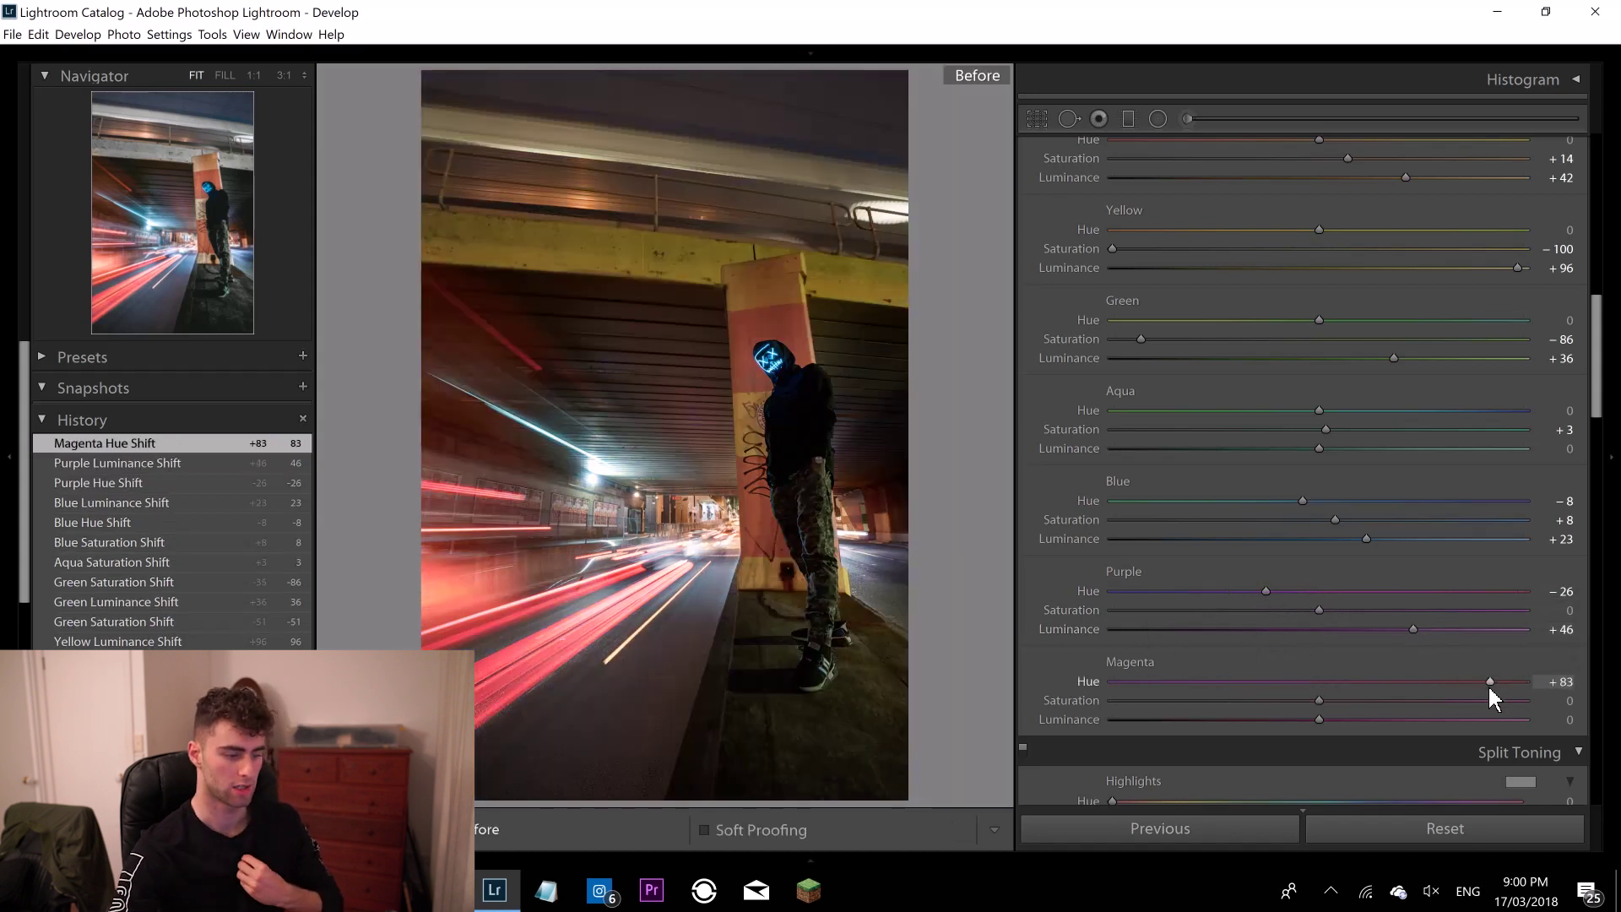
key("backslash")
key("backslash")
key("backslash")
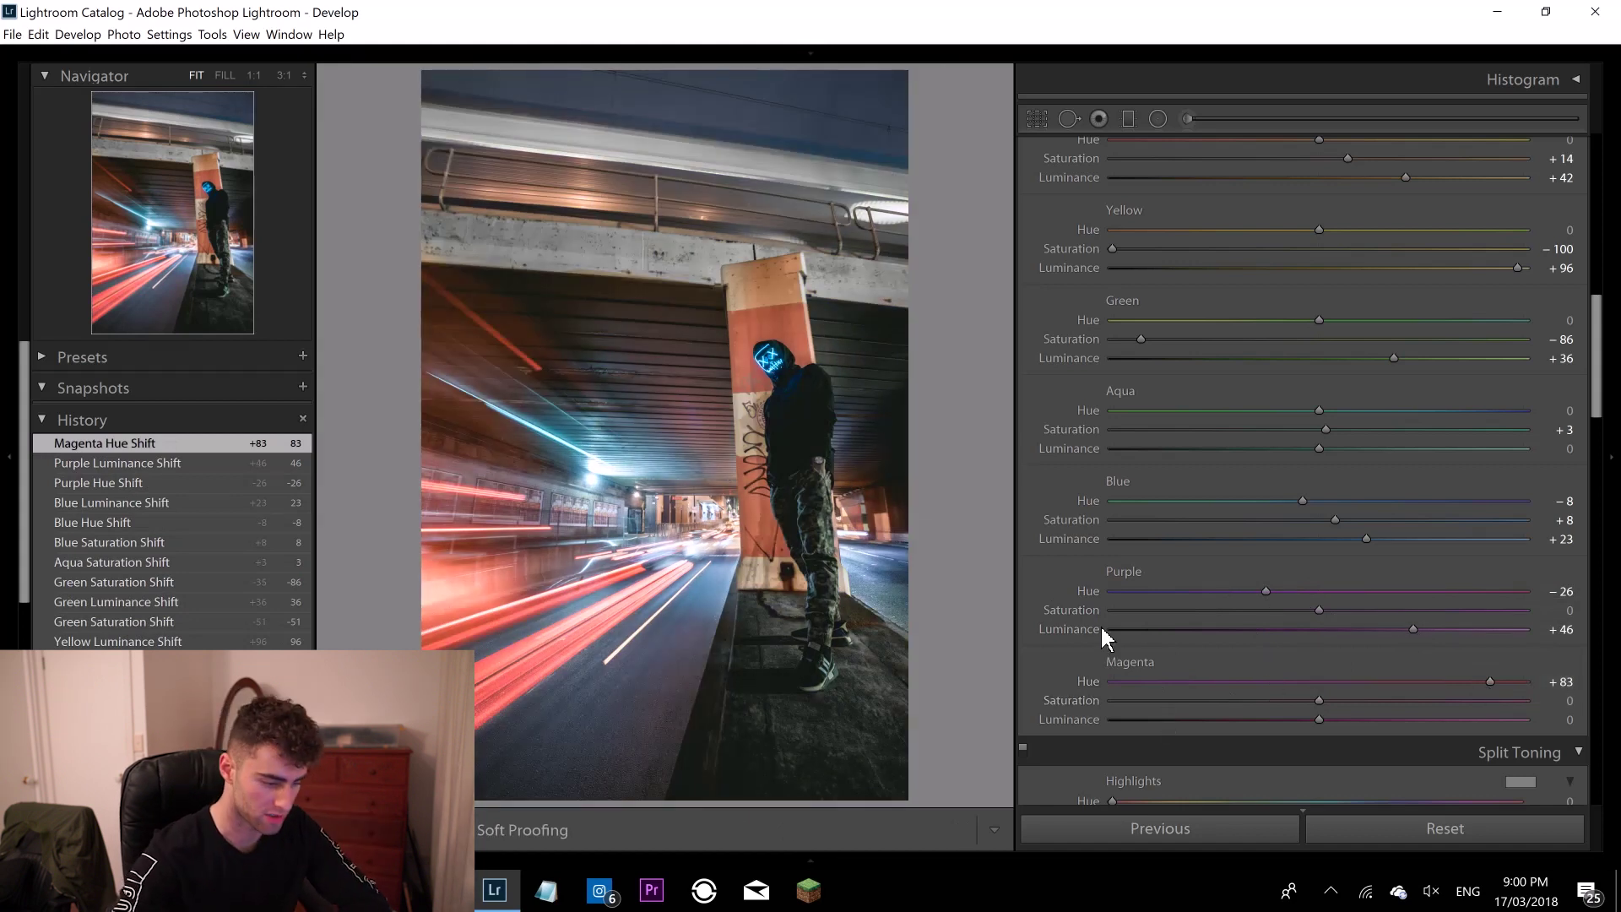
left_click(700, 623)
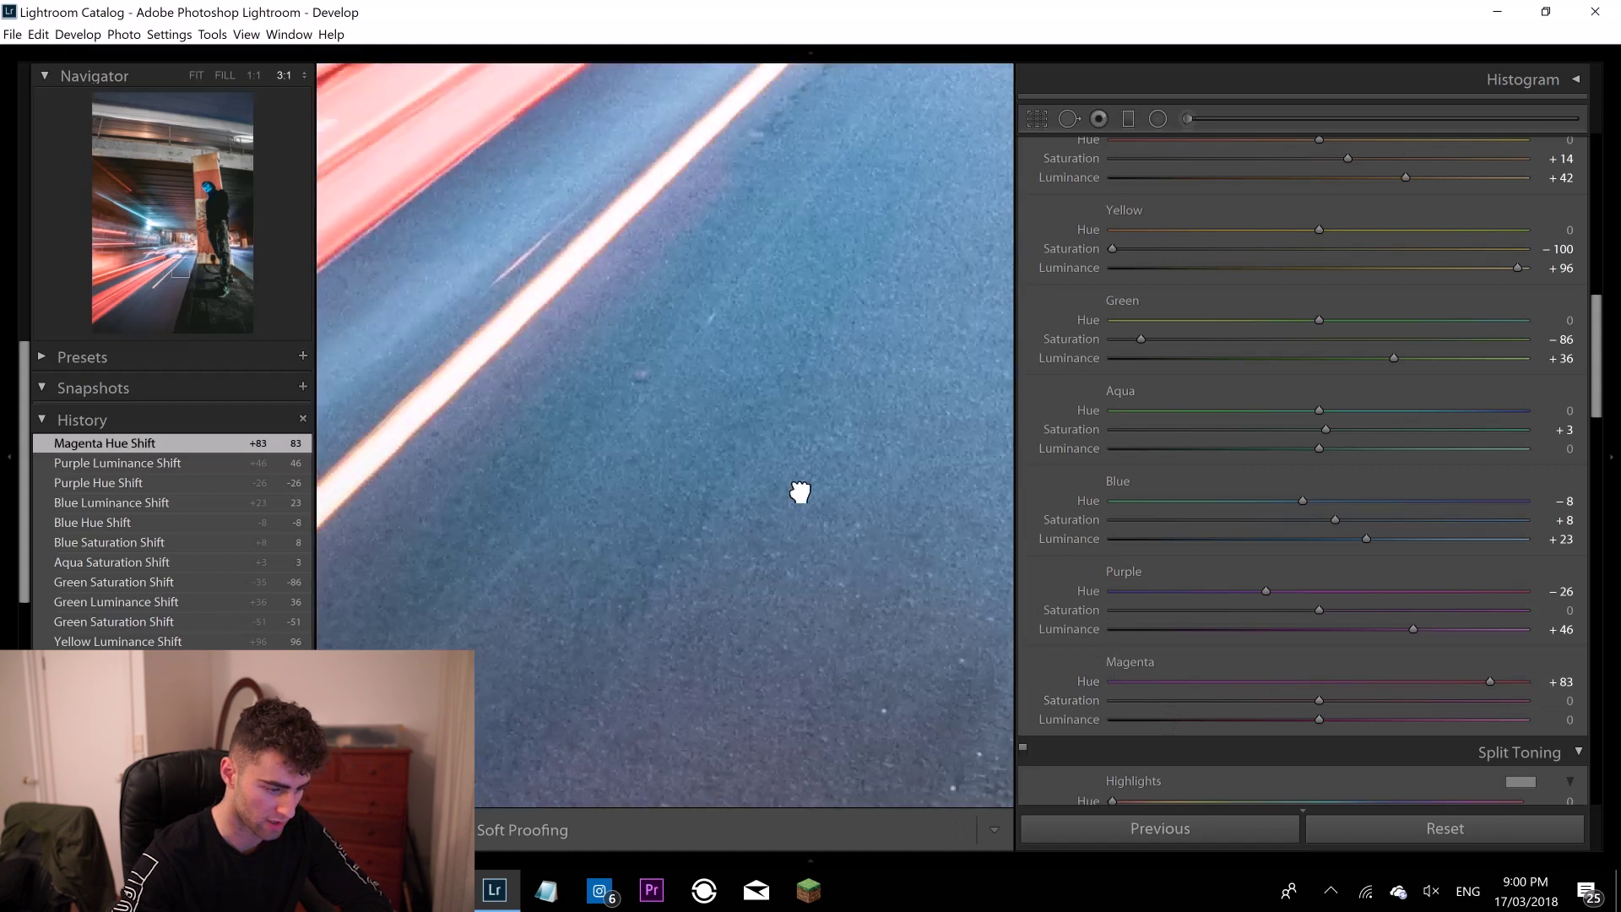
left_click(831, 426)
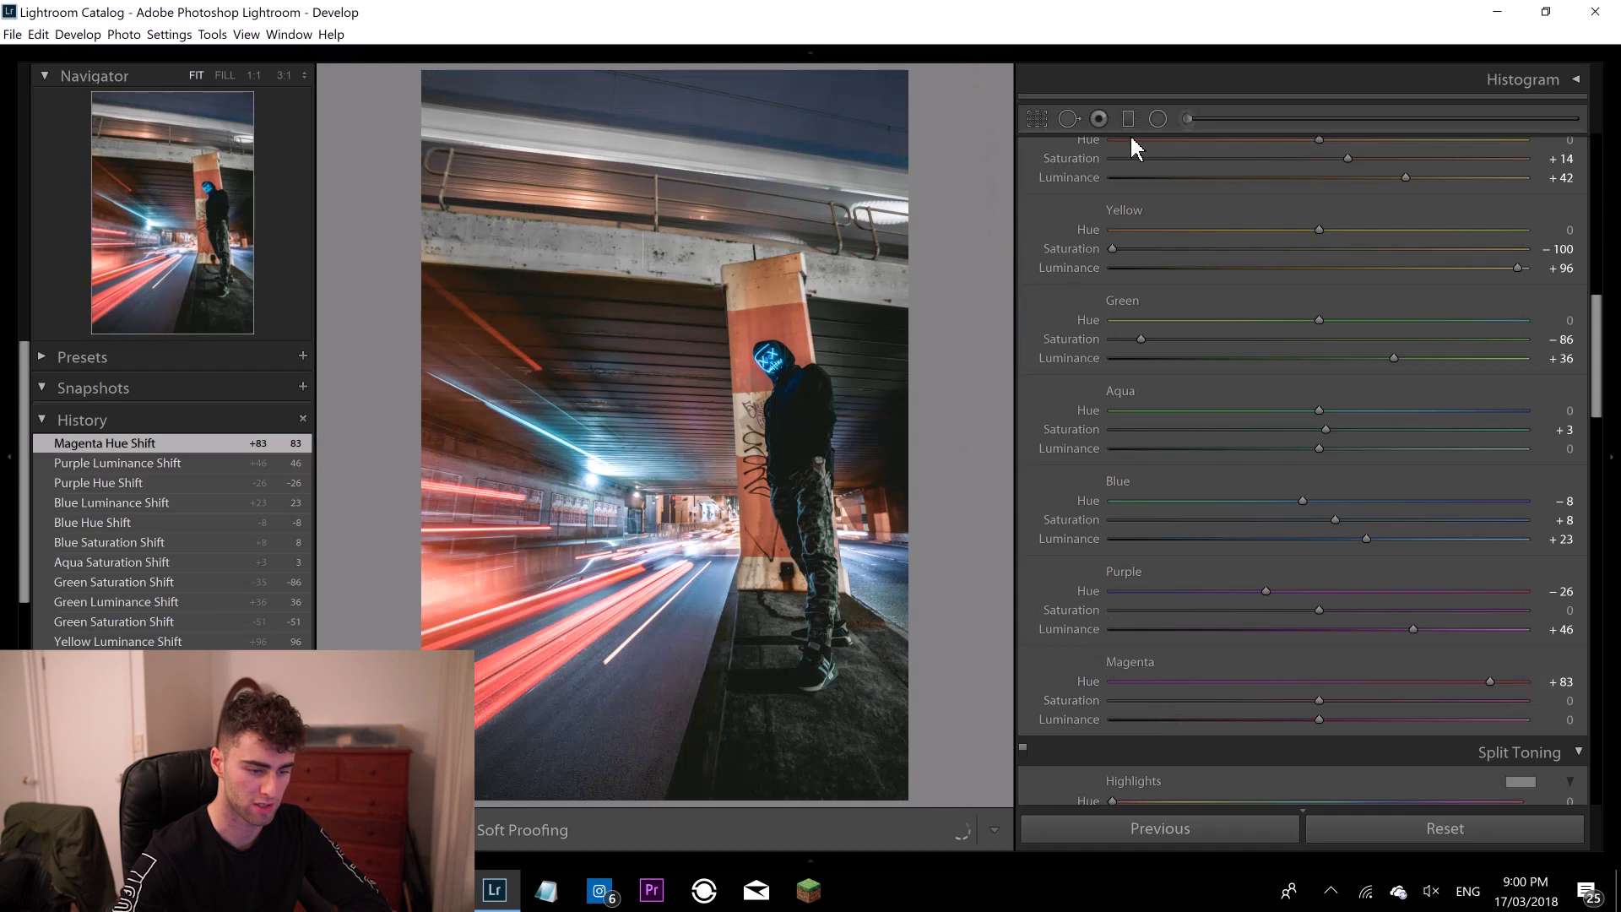
Paint a cooling Adjustment Brush (K) stroke with negative Temp over the road.
left_click(1187, 119)
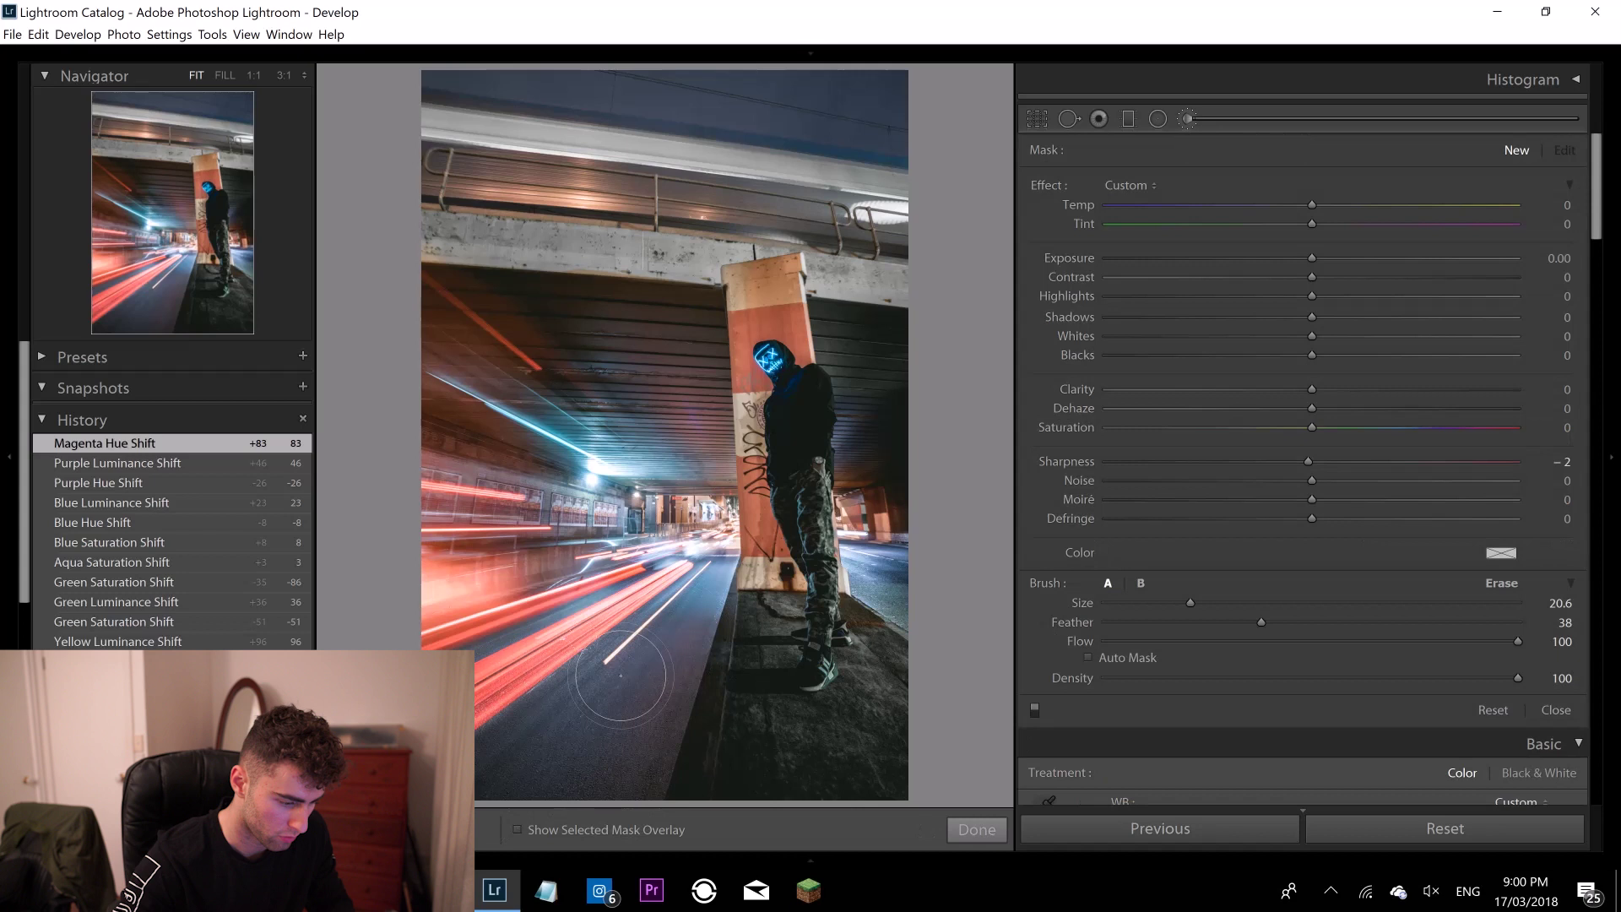
left_click(675, 624)
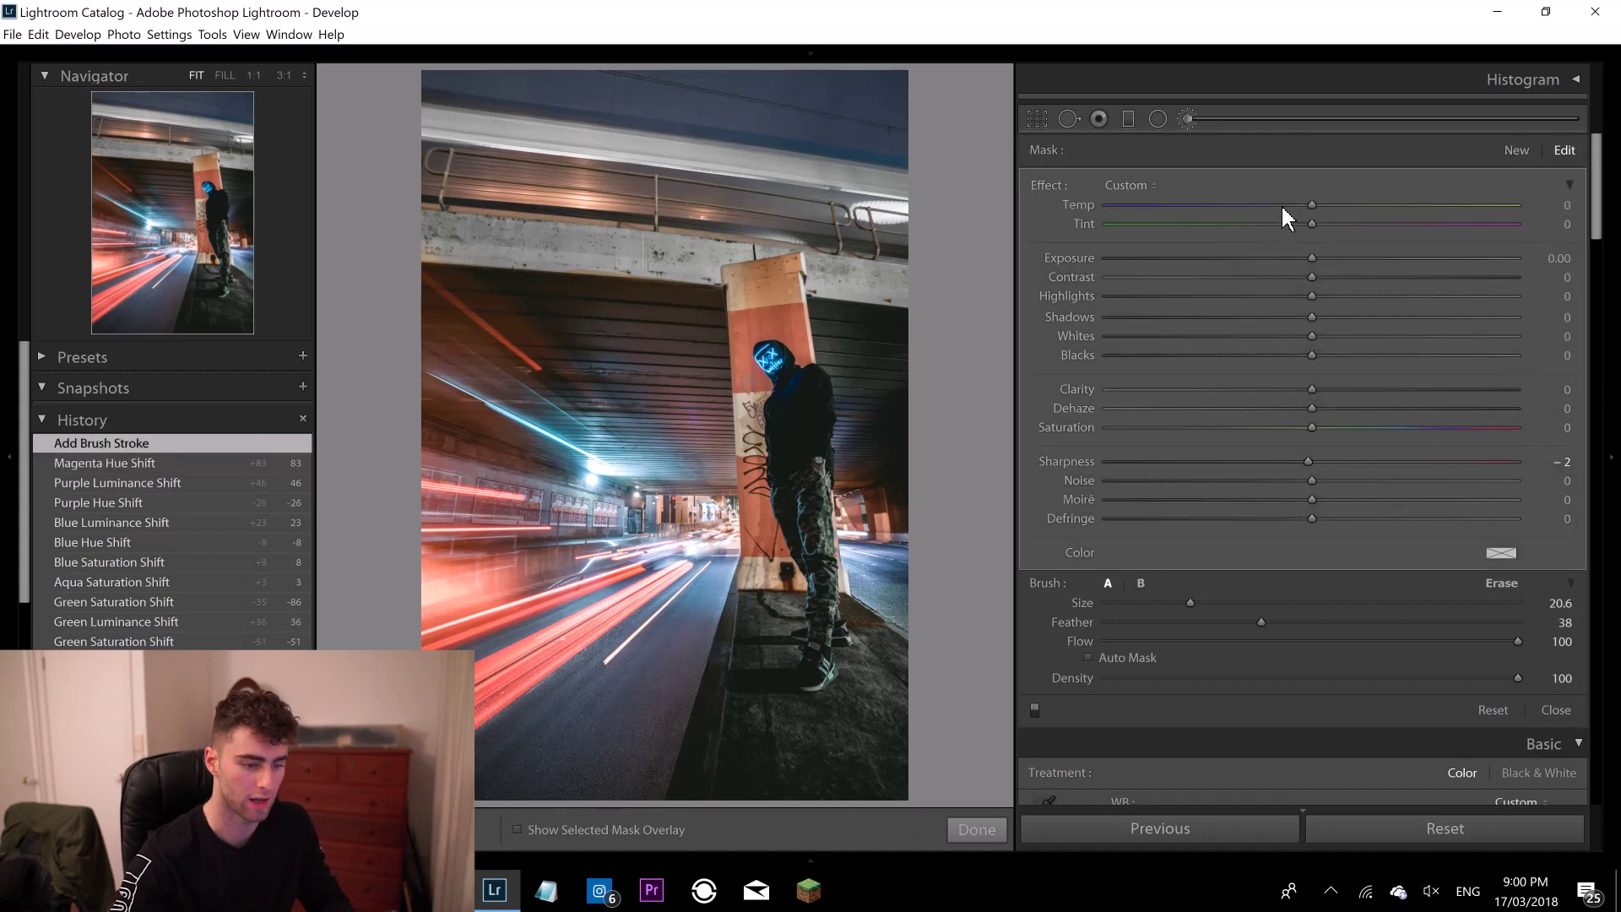
left_click(1280, 205)
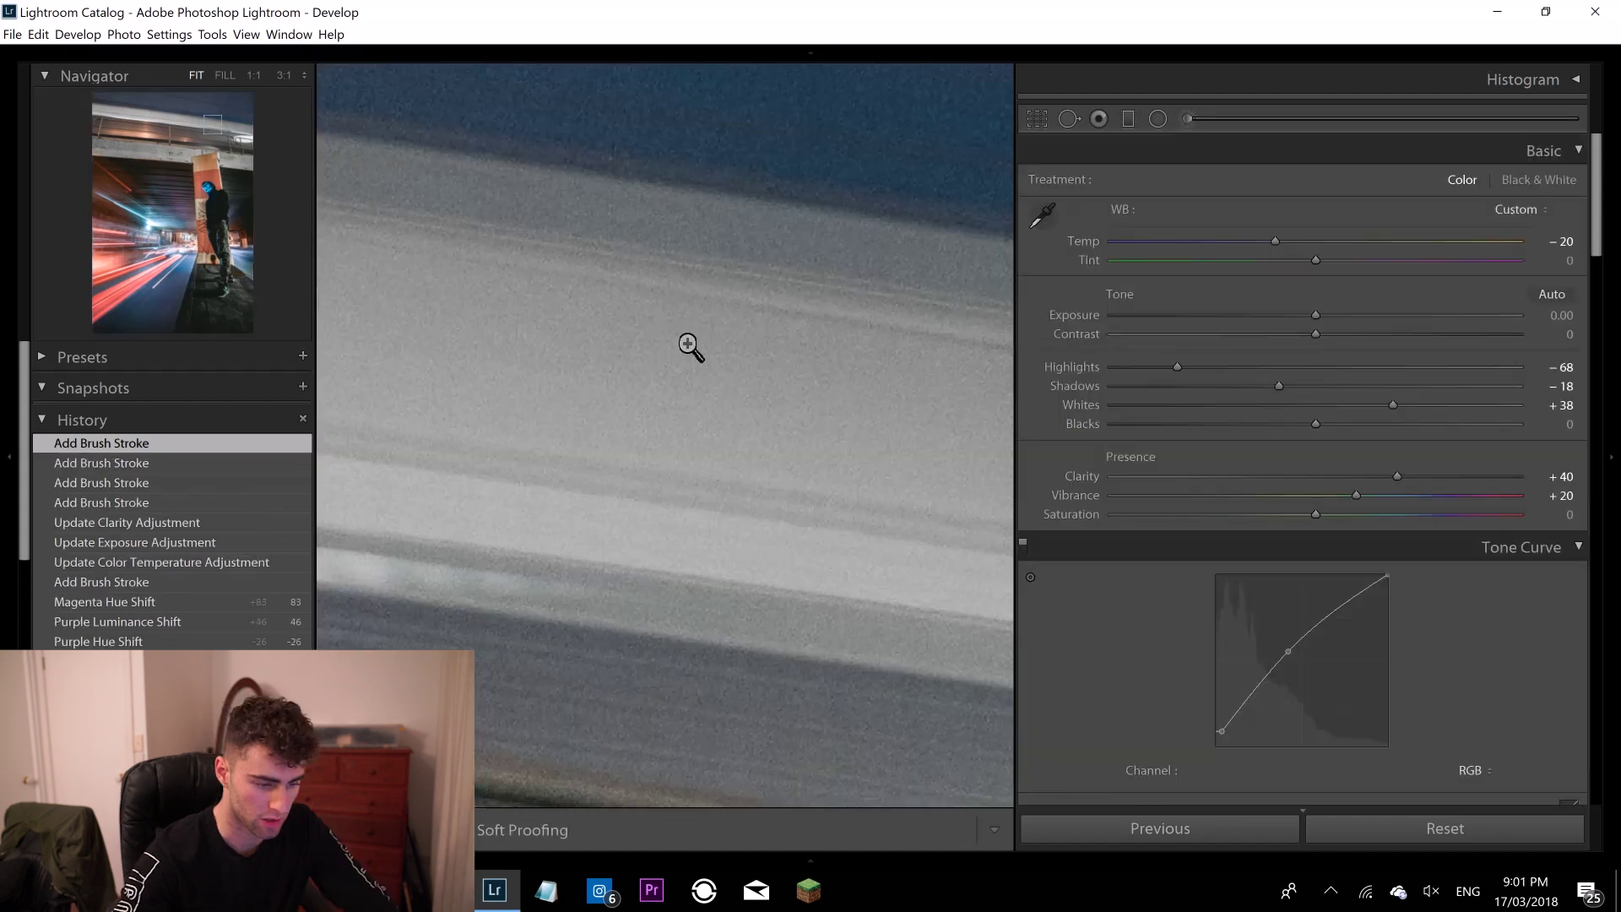
left_click(688, 346)
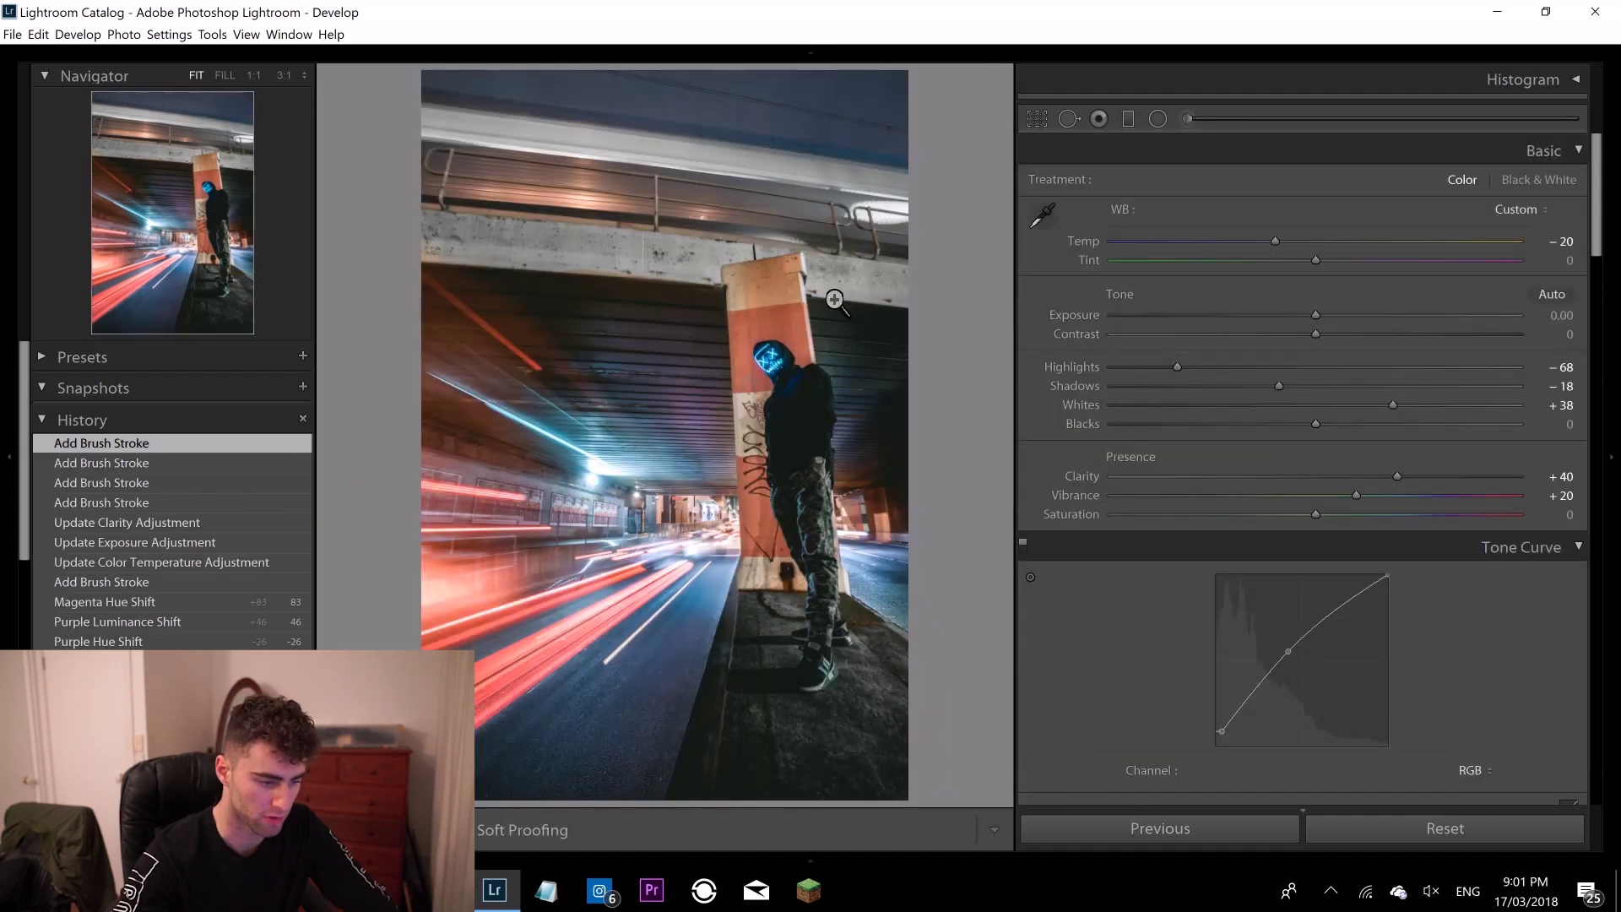
Add a graduated filter over the bridge with Exposure +0.48, Highlights +87, Temp -4 and extra clarity.
left_click(1129, 118)
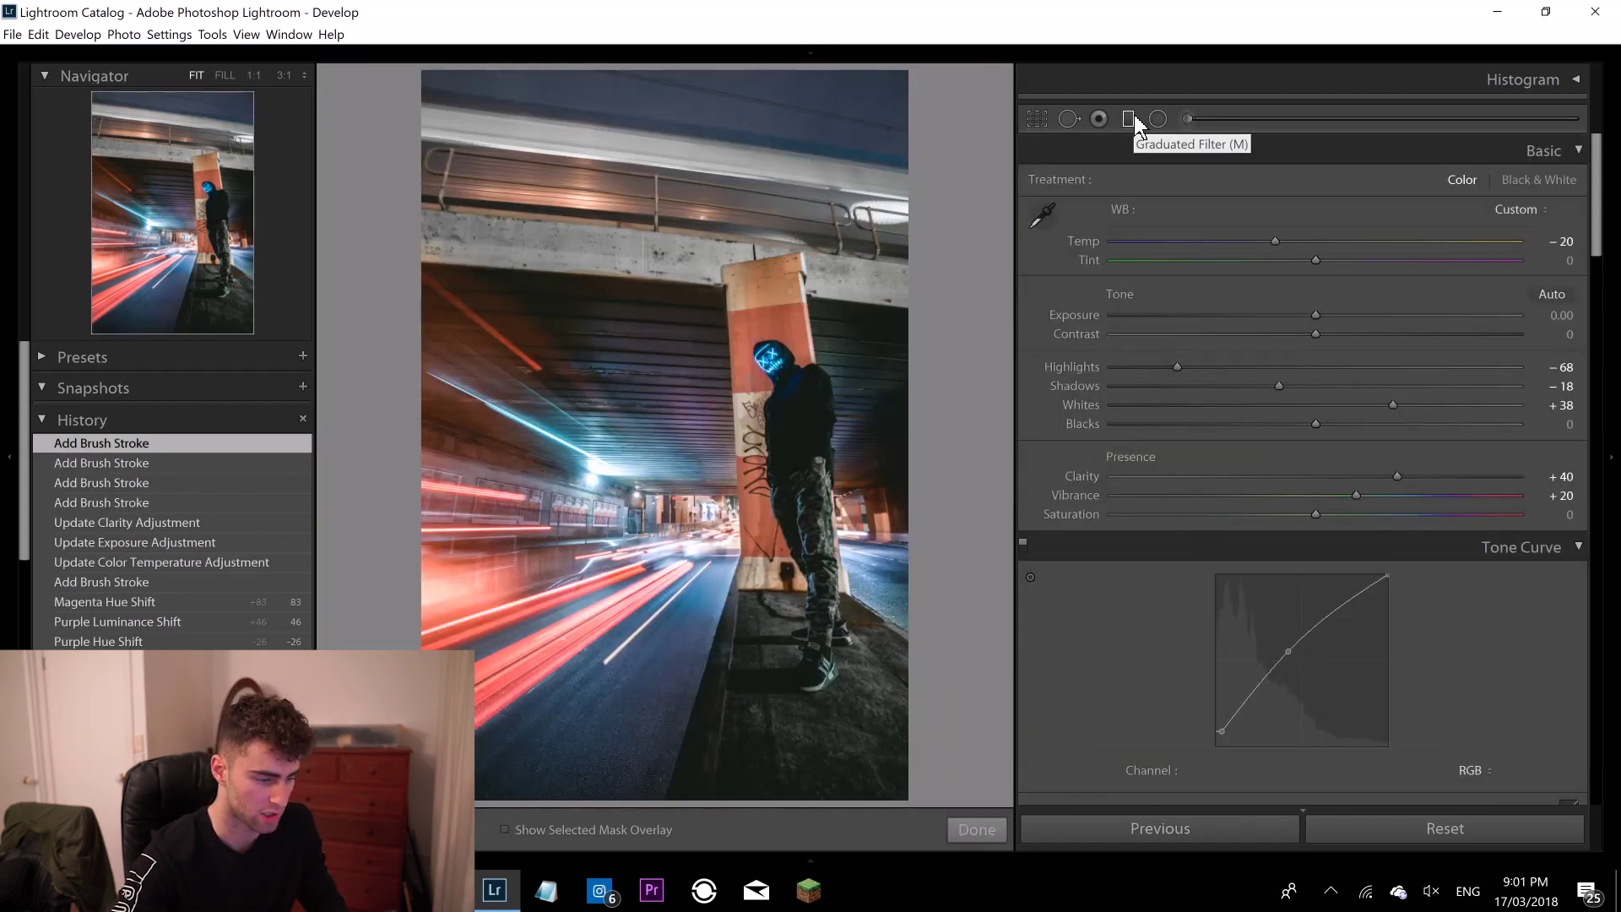
left_click_drag(696, 182, 674, 295)
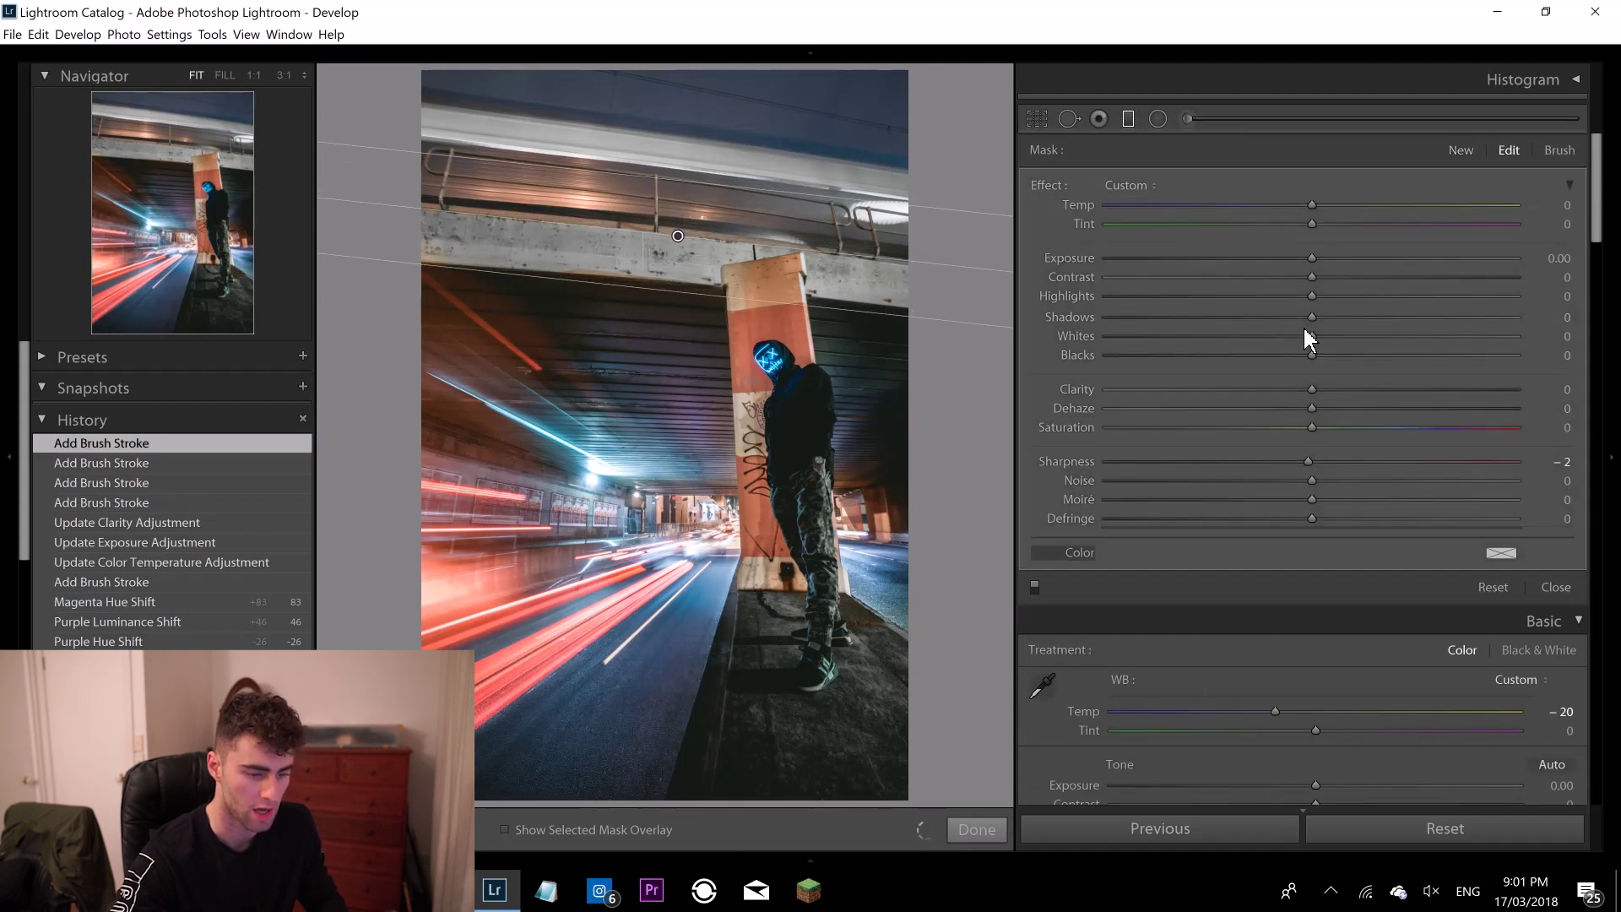
left_click_drag(1310, 258, 1496, 291)
left_click_drag(1311, 205, 1292, 207)
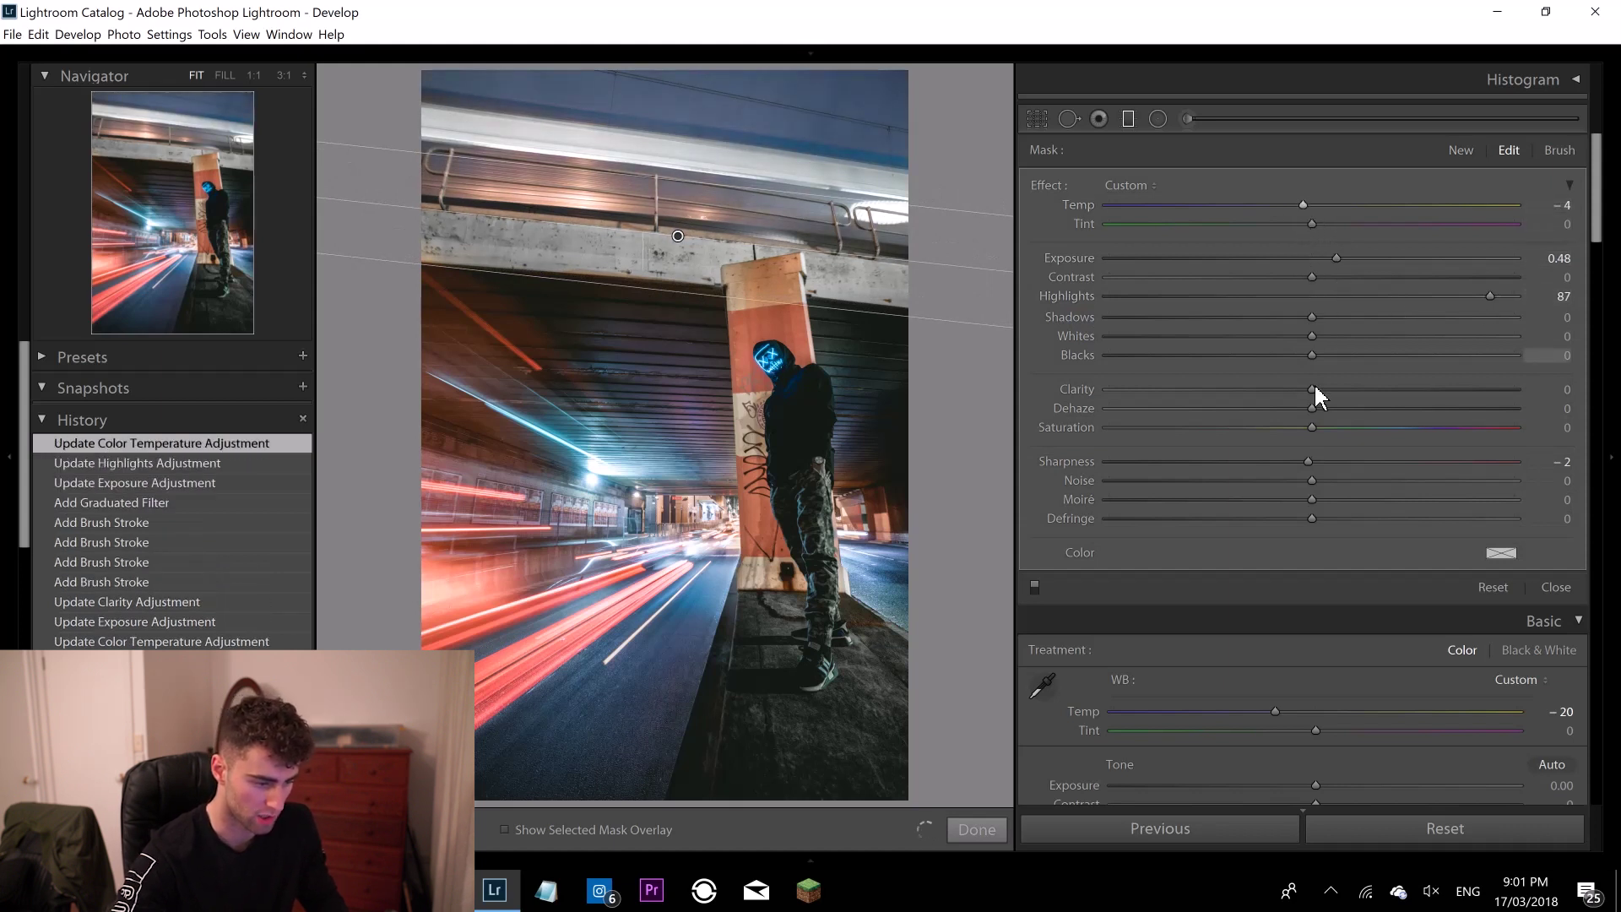
left_click_drag(1312, 388, 1403, 388)
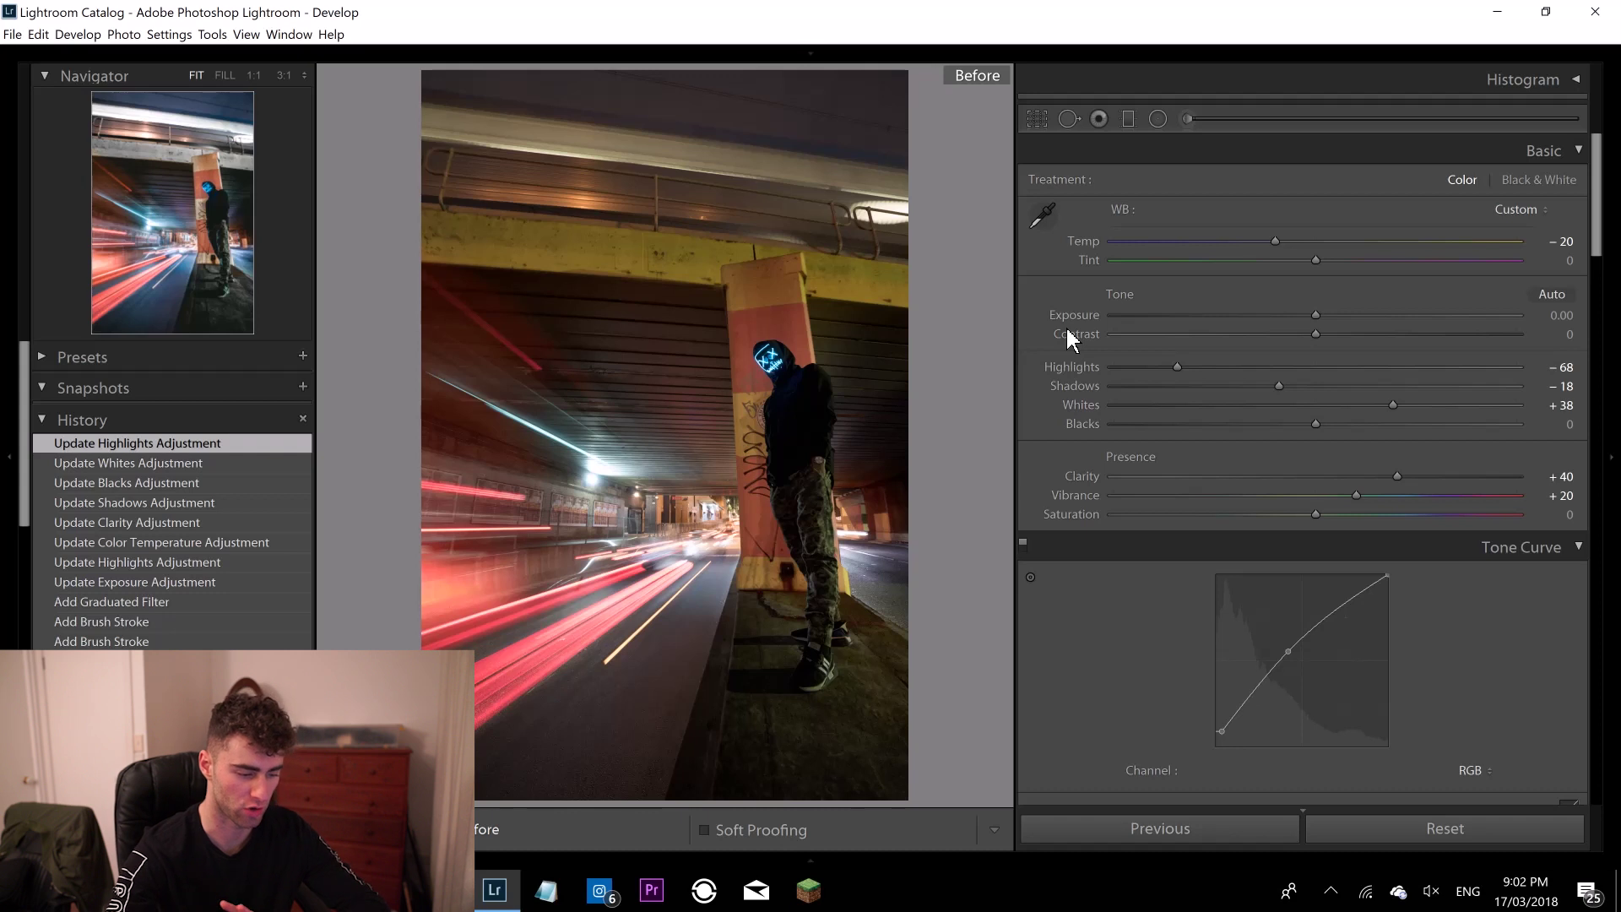
Toggle off the Before view with \ to show the graded underpass photo again.
key("backslash")
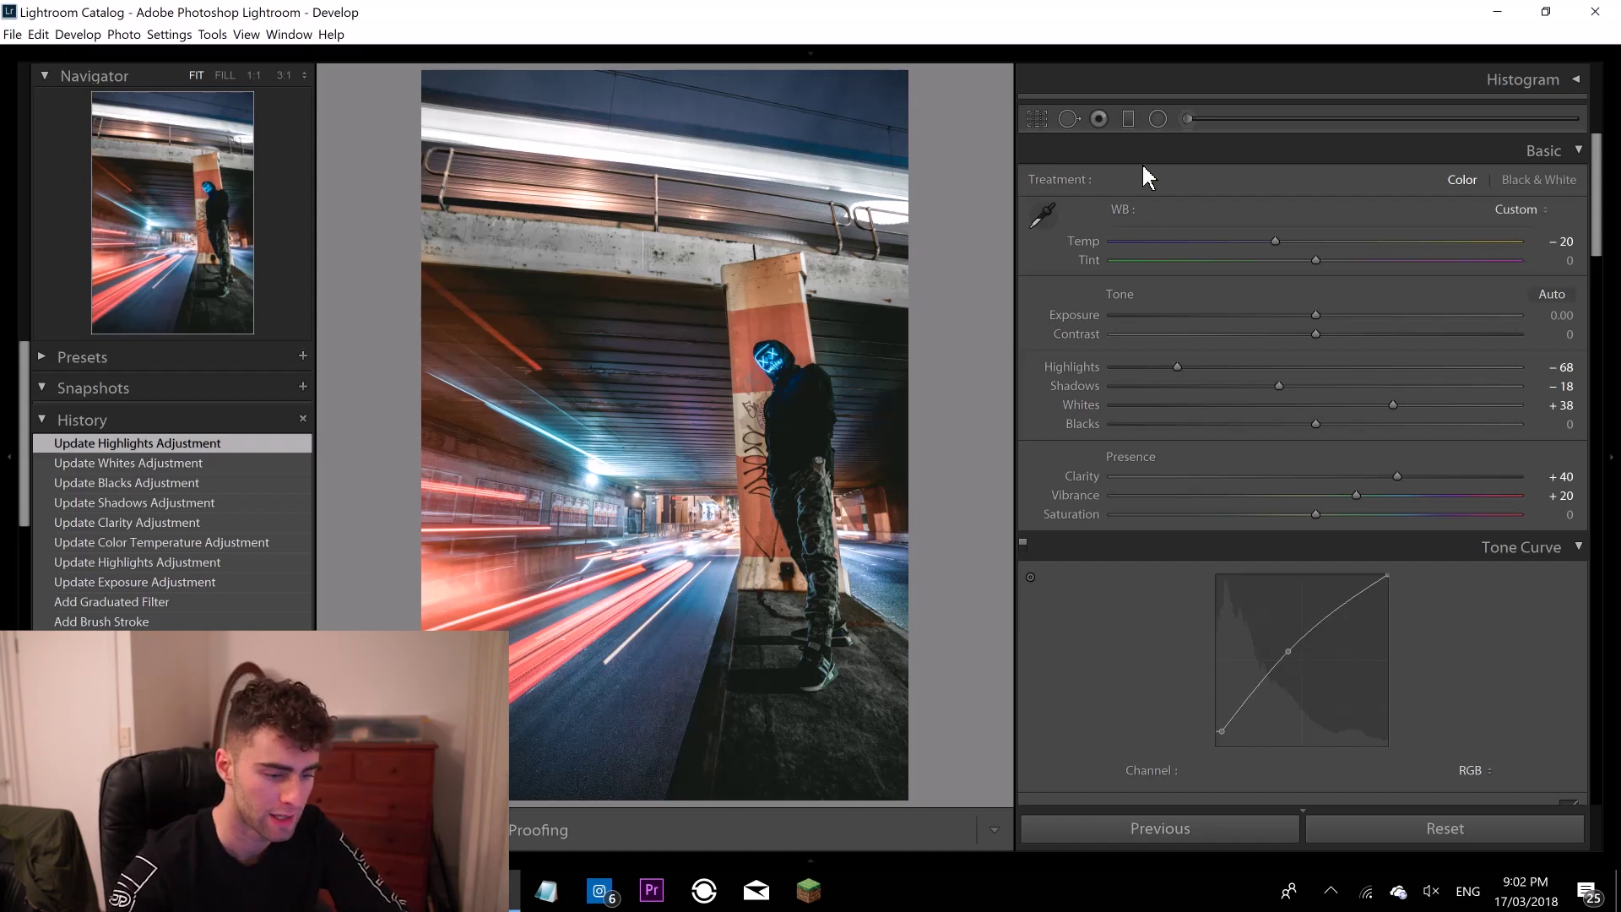
Draw a radial filter centred on the masked figure, inverted, with Exposure +0.41.
left_click(1159, 123)
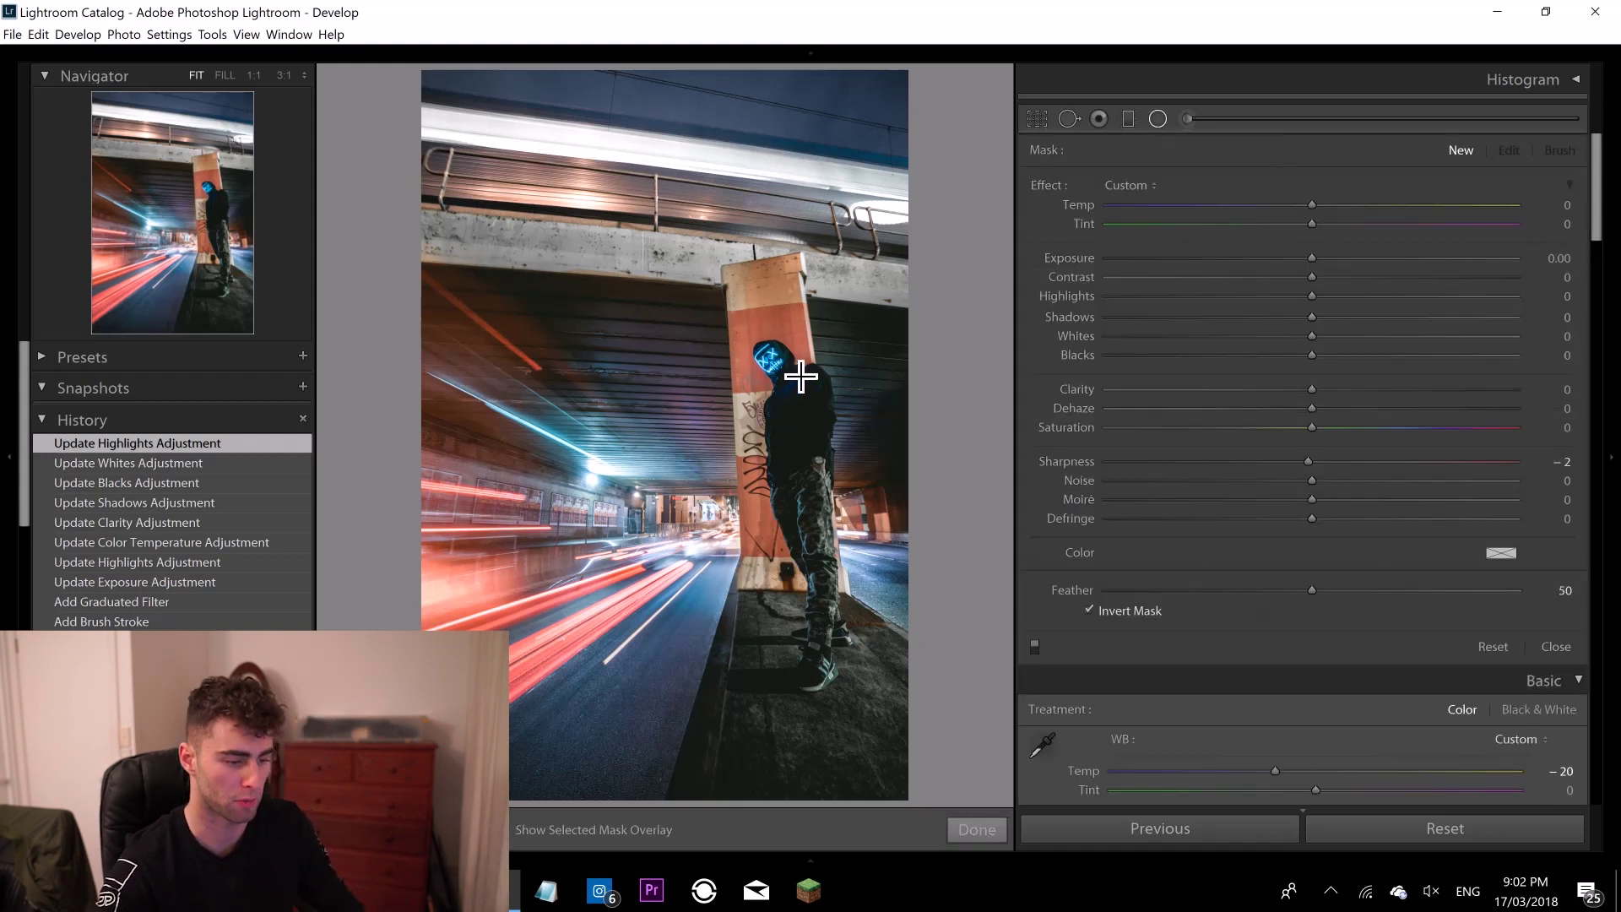
left_click_drag(782, 354, 894, 633)
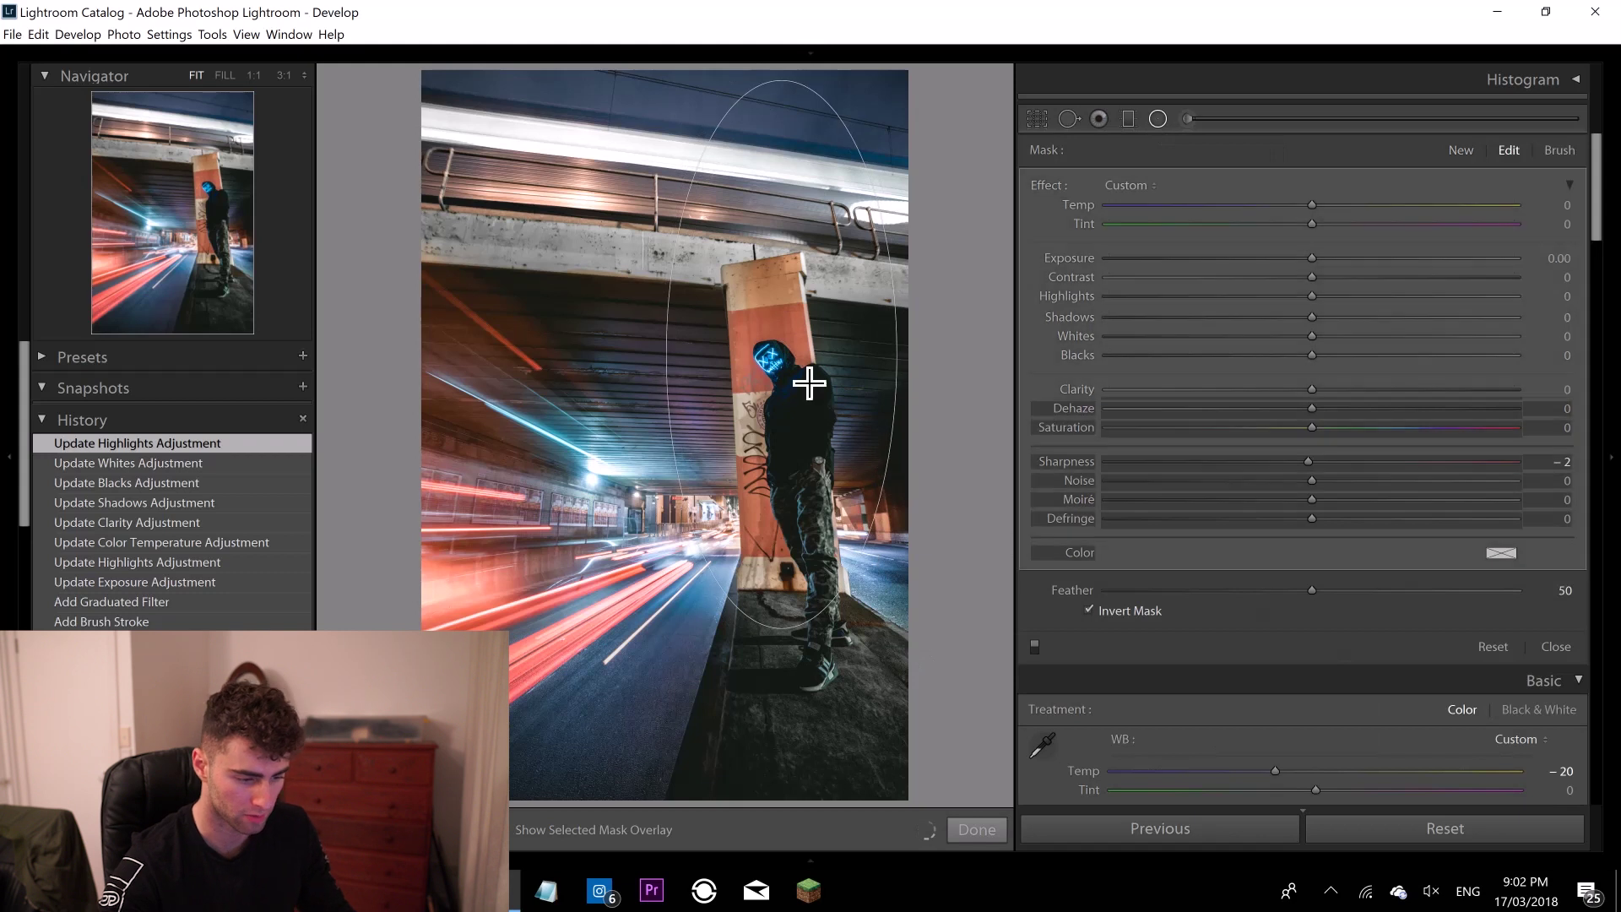
left_click_drag(809, 384, 814, 540)
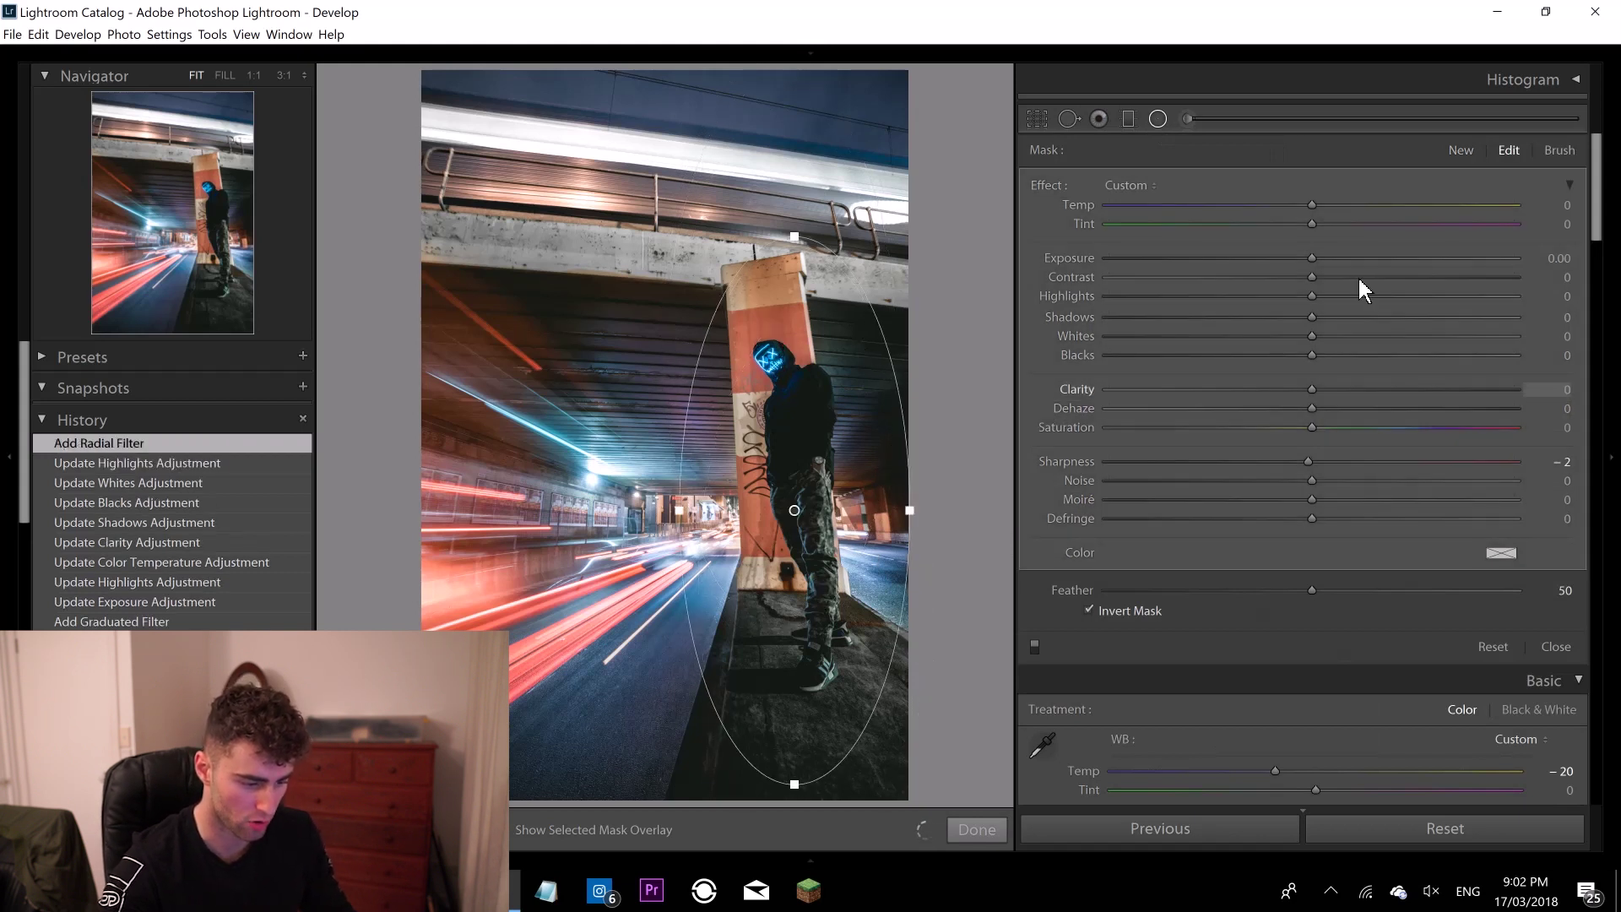
left_click(1089, 607)
left_click(1089, 608)
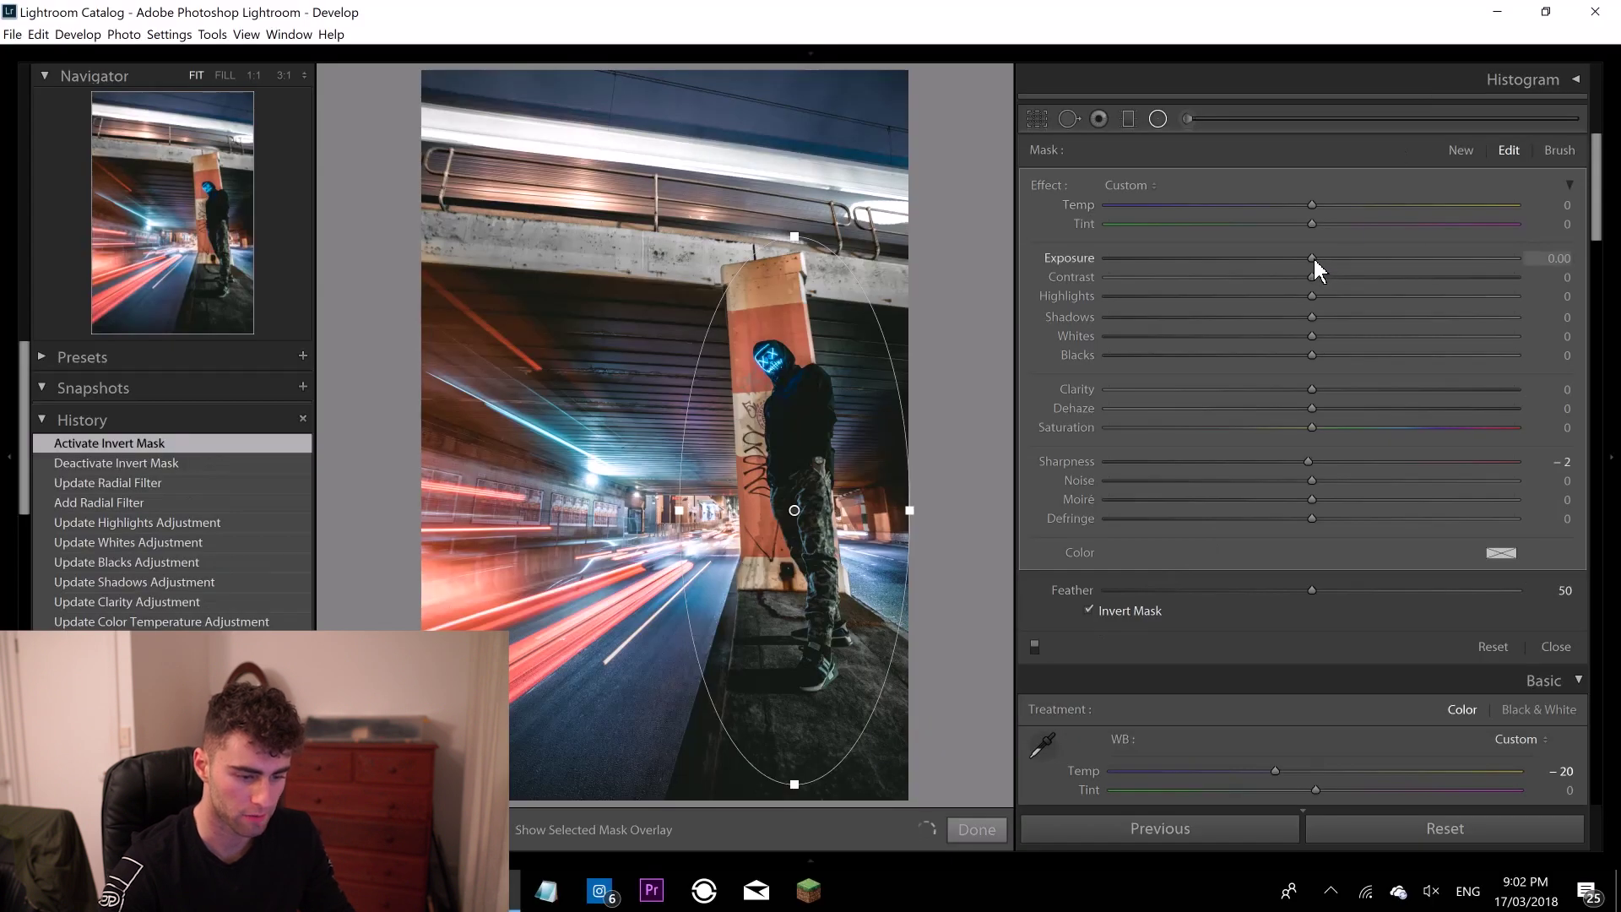
left_click_drag(1314, 257, 1333, 257)
left_click_drag(795, 510, 800, 511)
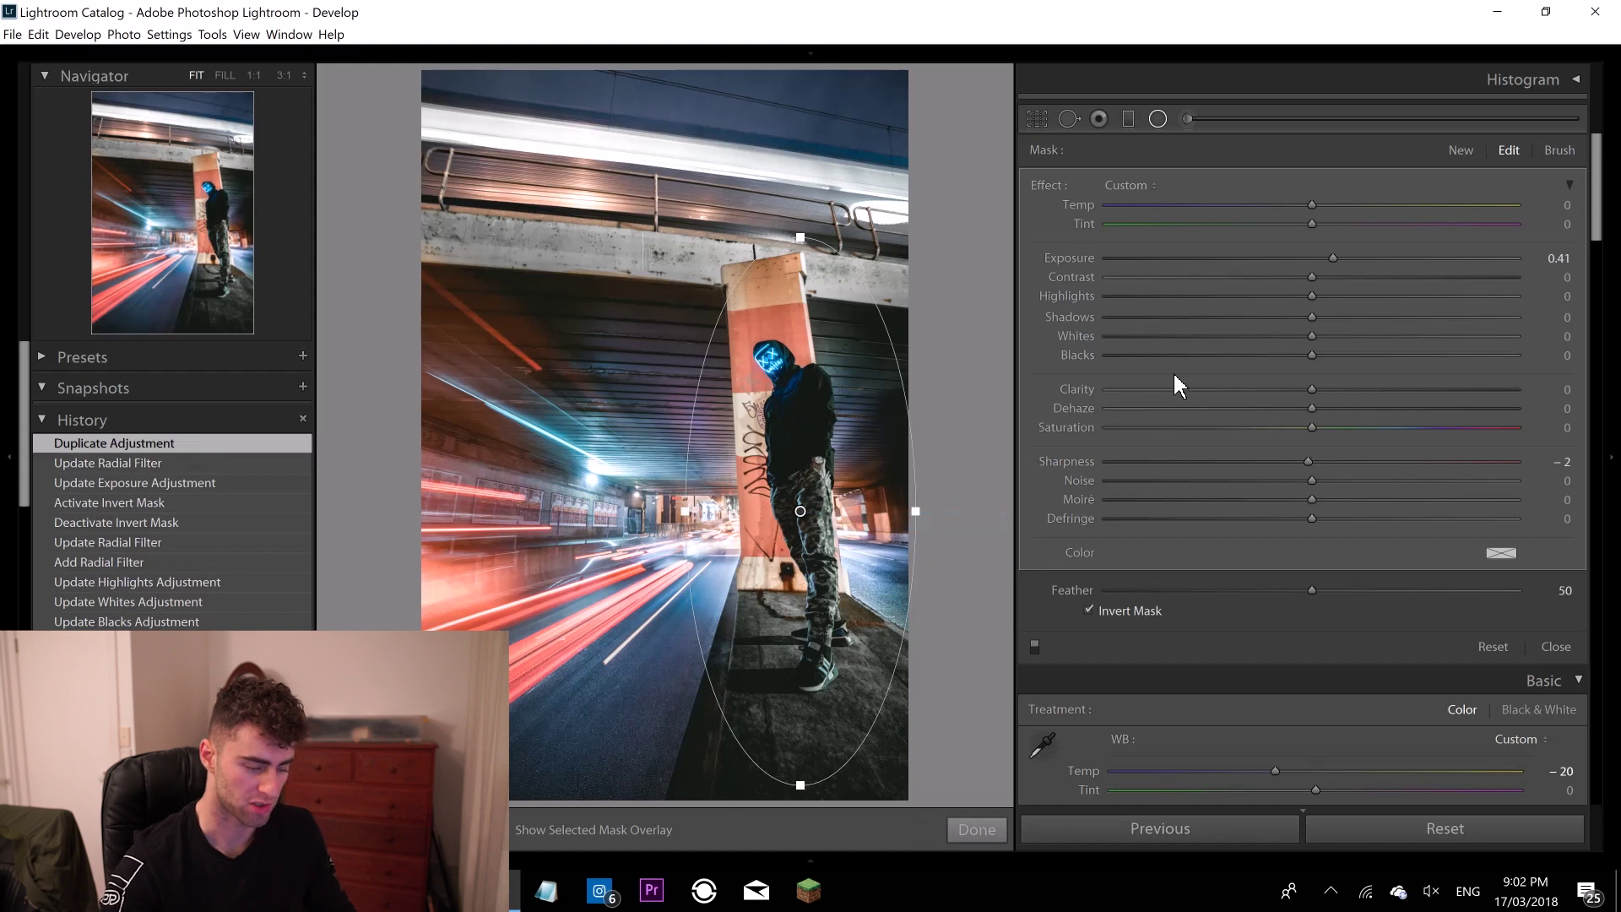
Set the duplicate radial filter to darken the surroundings at Exposure -0.35, then reshape the tone curve.
left_click(1091, 610)
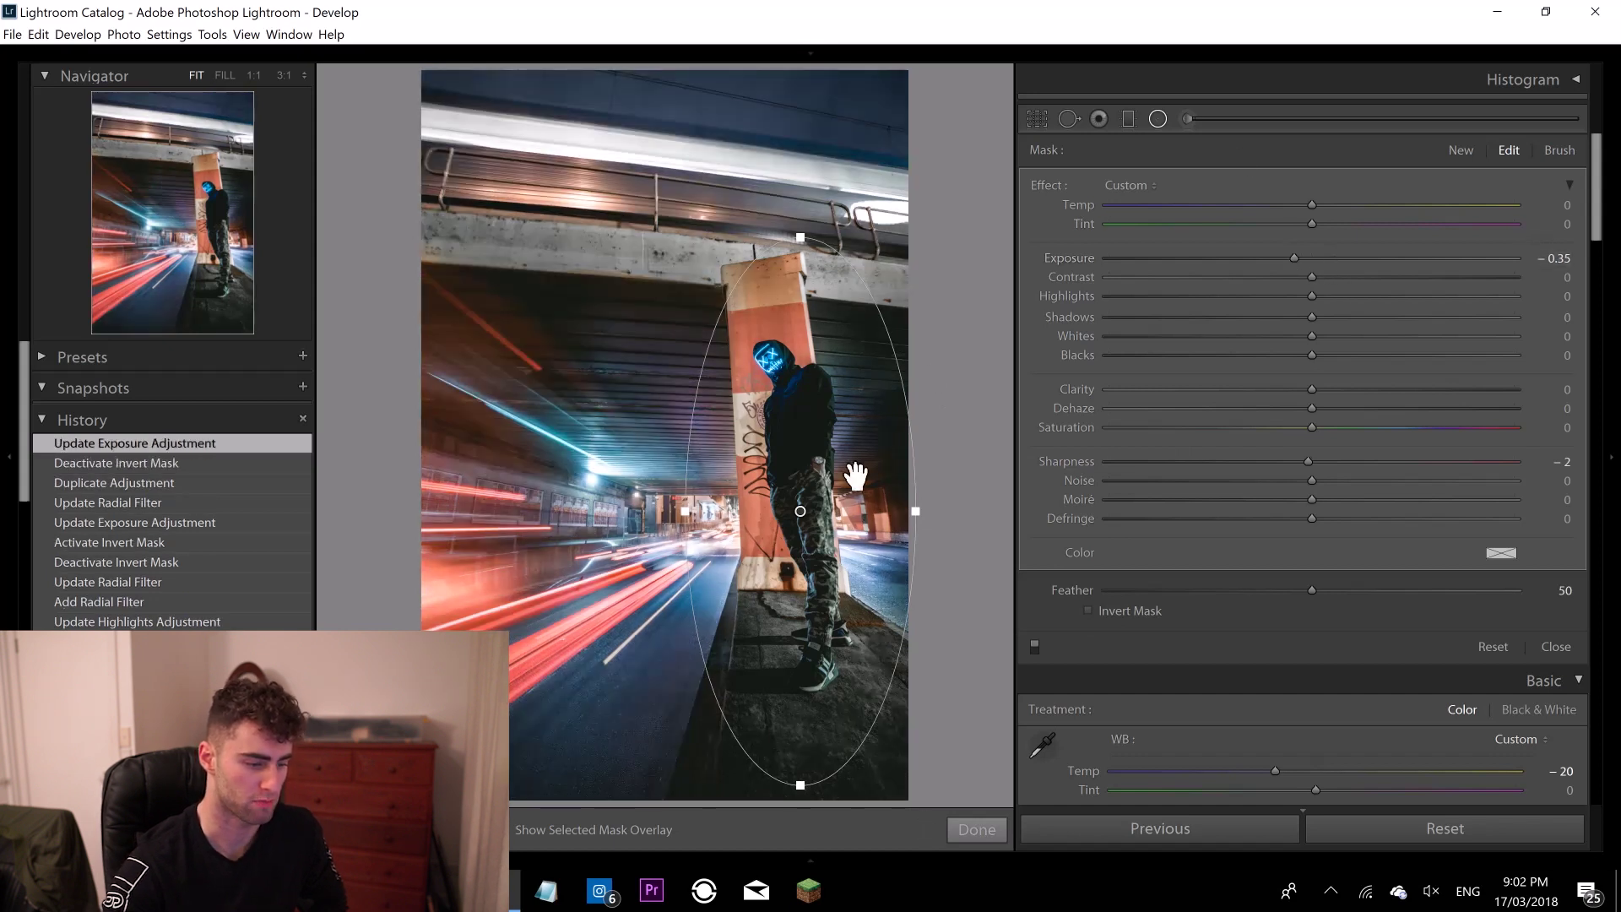
left_click(1314, 205)
key("backslash")
key("backslash")
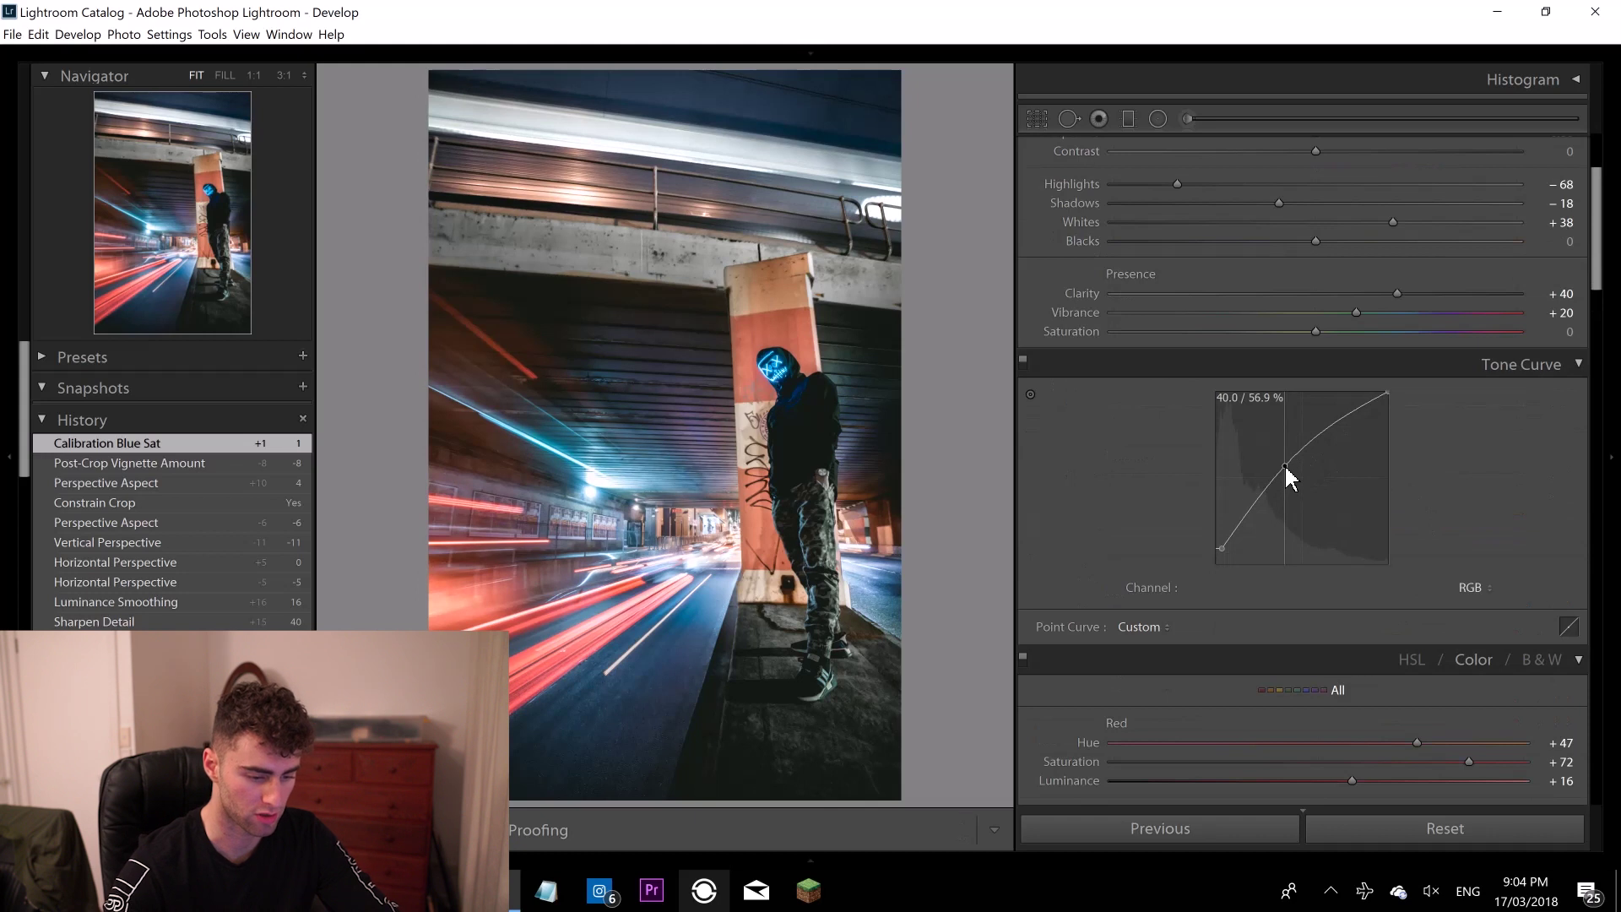
left_click_drag(1283, 463, 1282, 466)
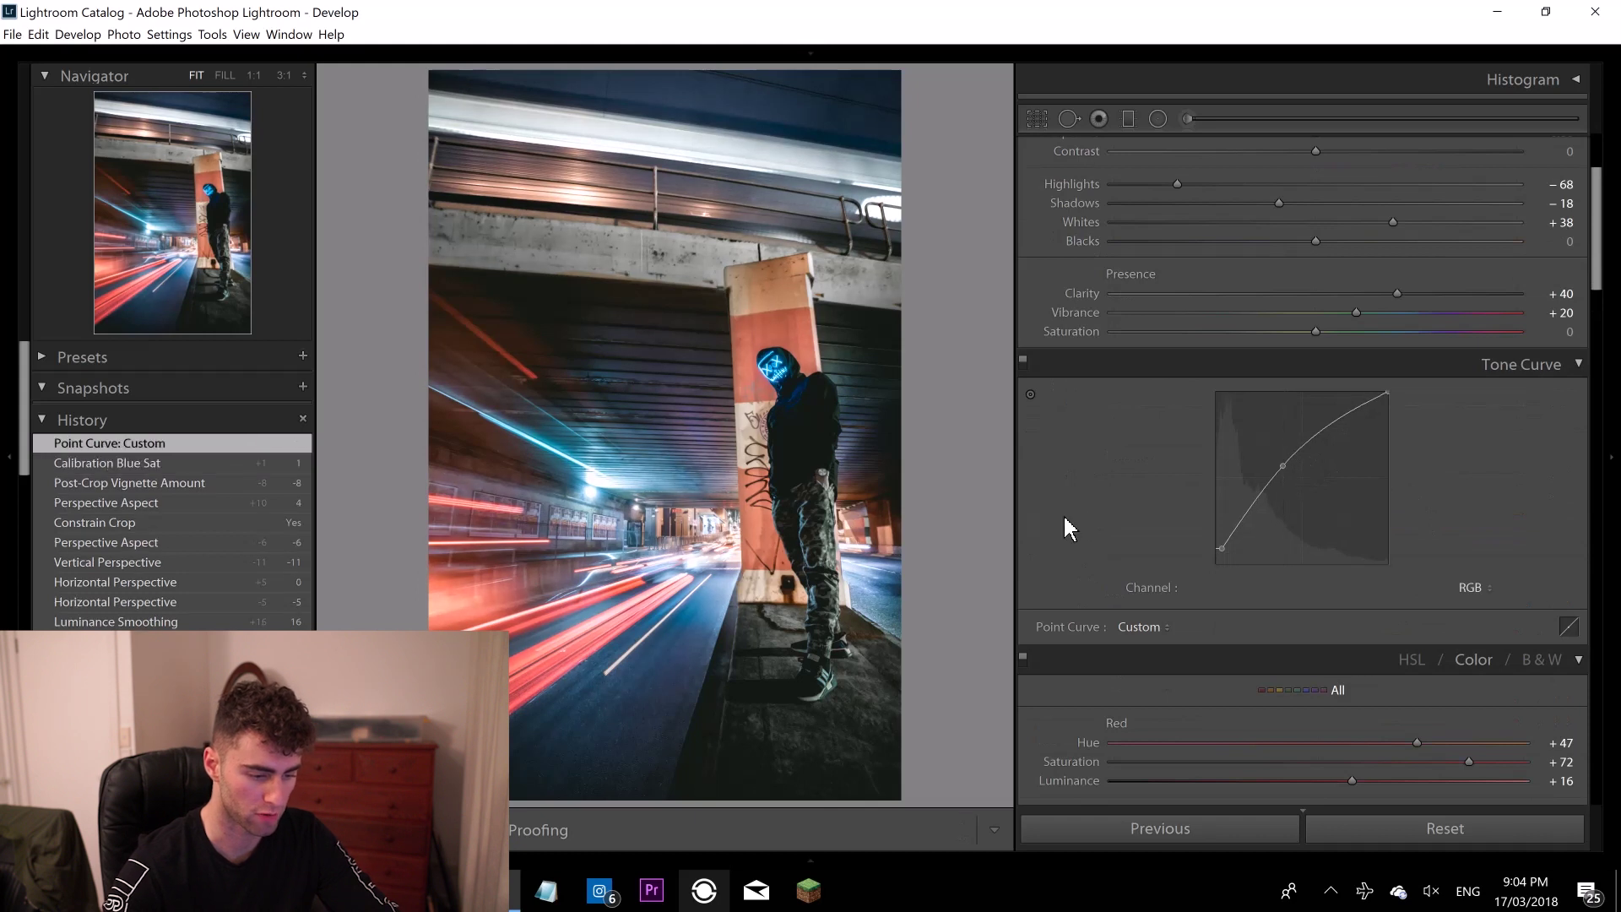
key("backslash")
key("backslash")
key("backslash")
key("backslash")
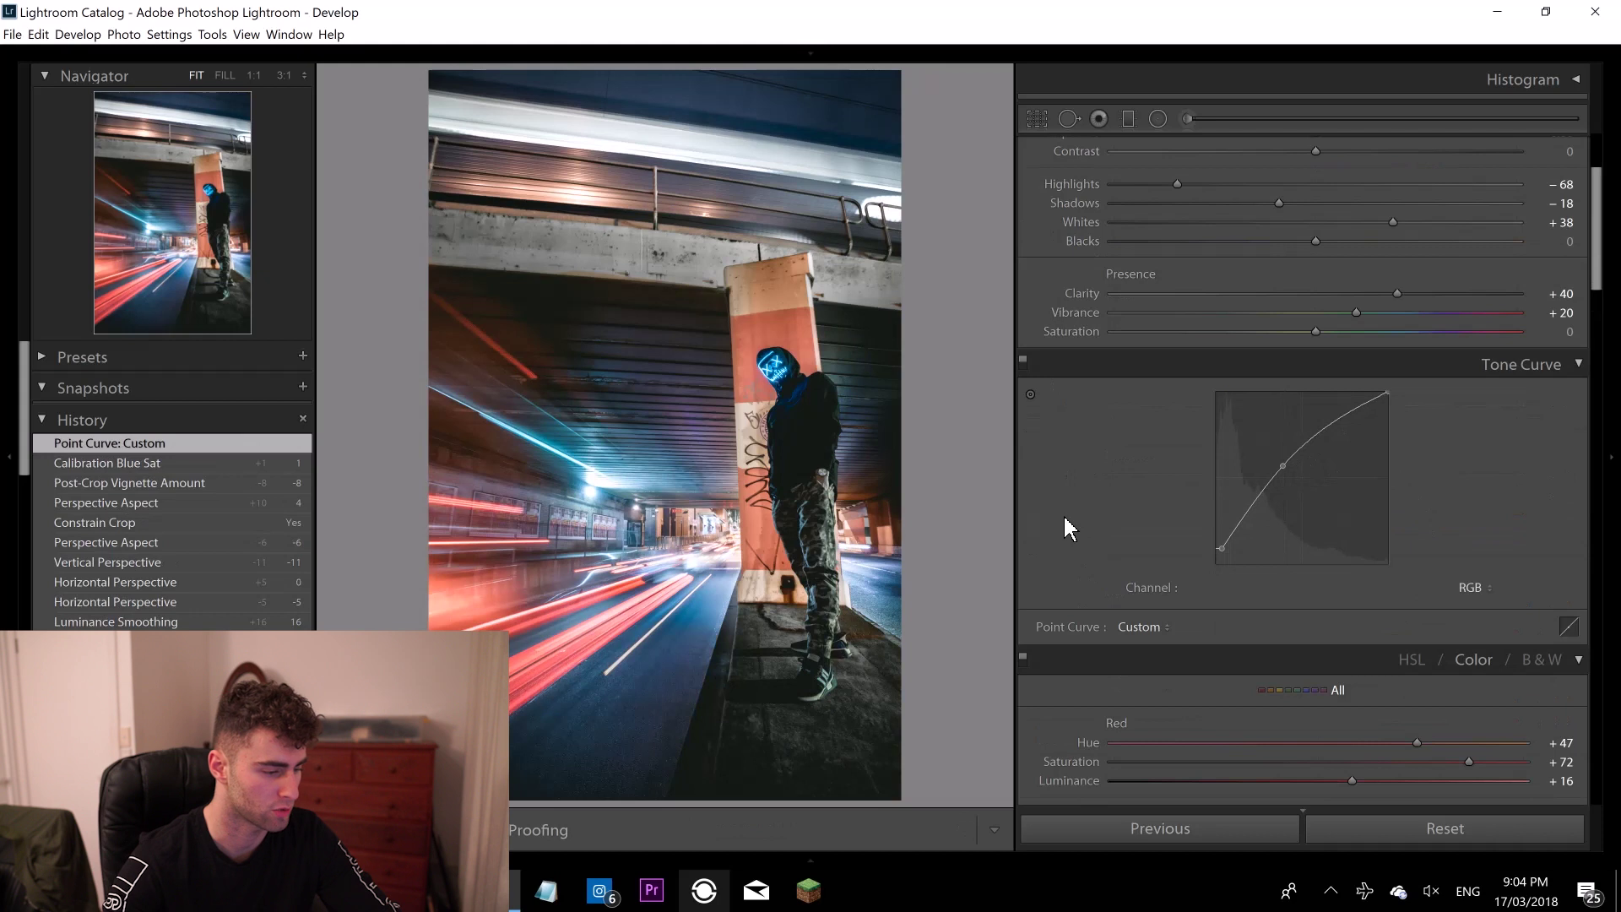
scroll(1064, 519, "up", 2)
Export the photo to the Desktop as an sRGB JPEG with file size limited to 3000 K.
right_click(771, 475)
mouse_move(819, 408)
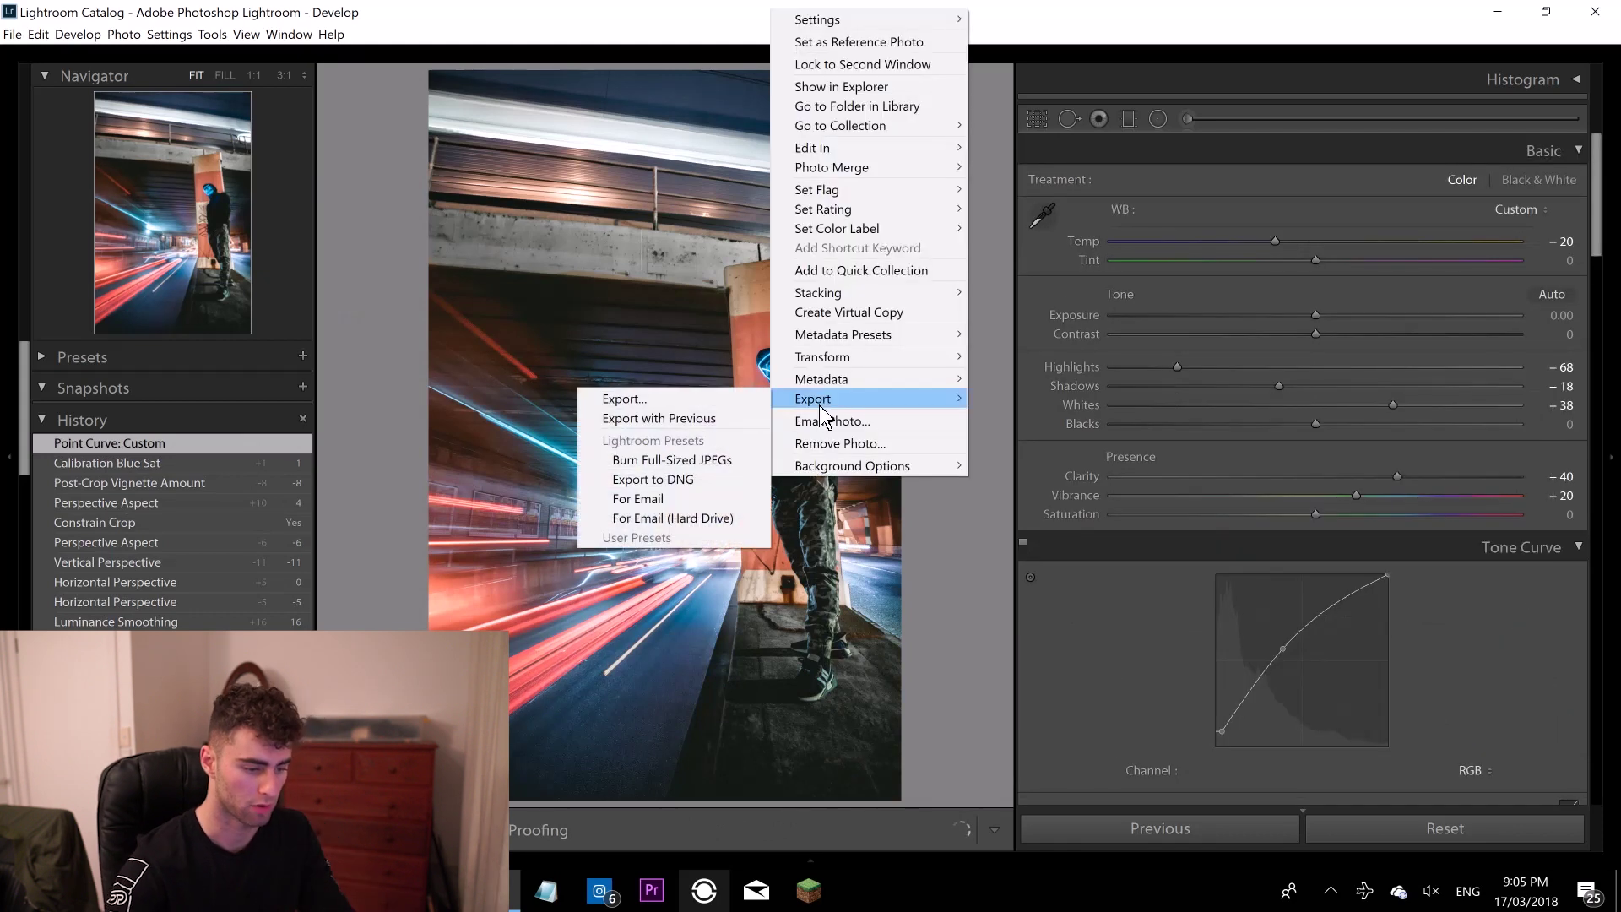
left_click(739, 406)
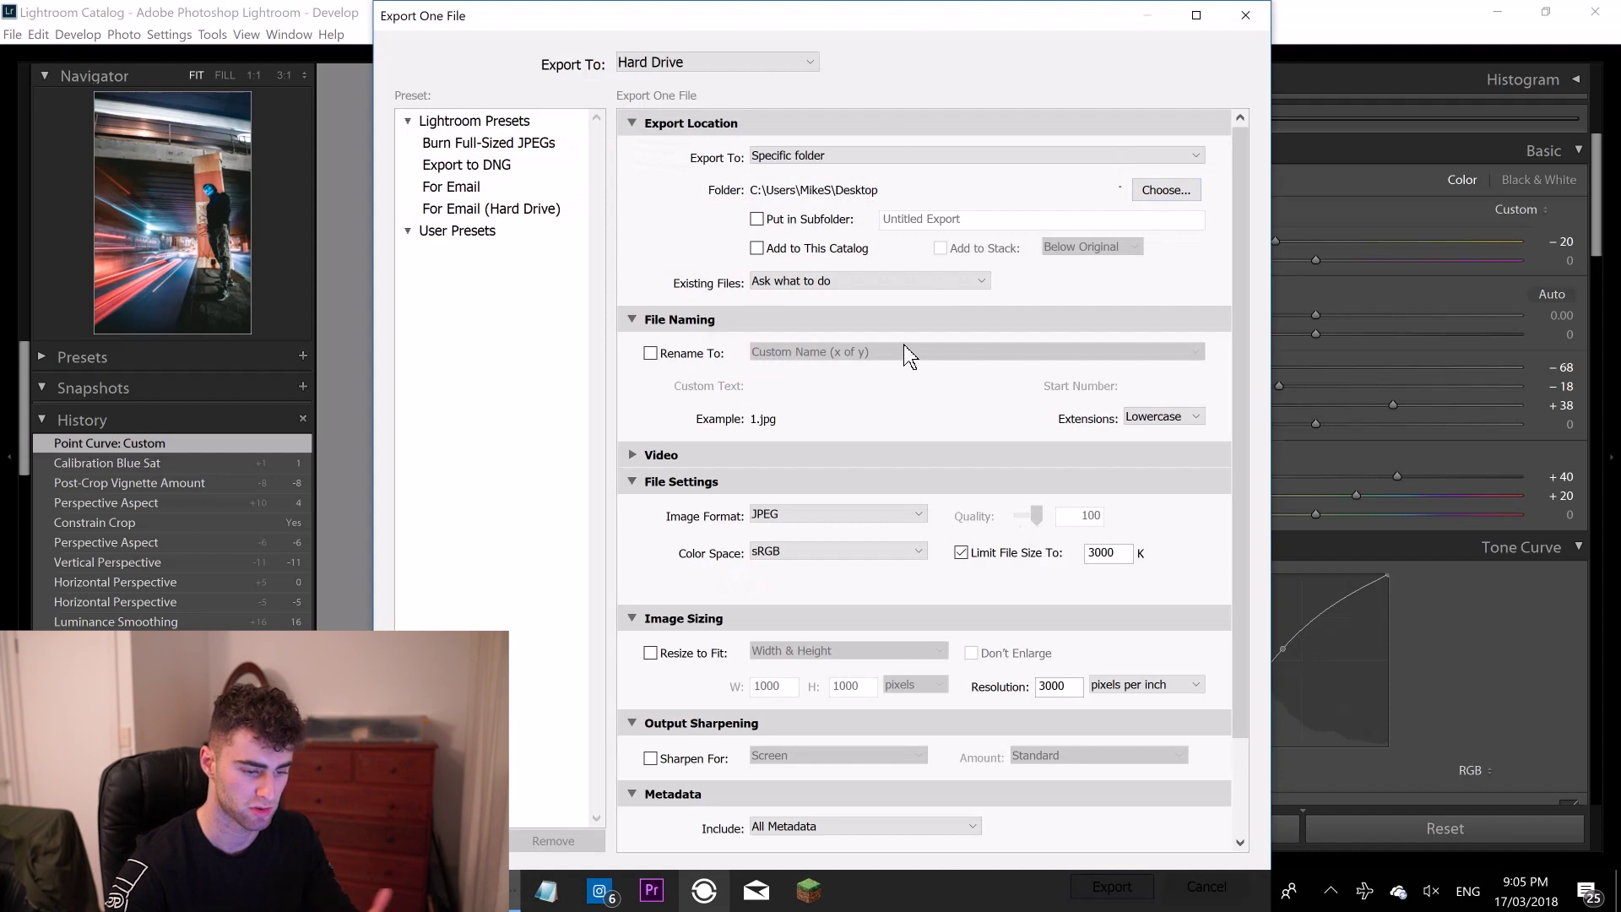
double_click(1120, 554)
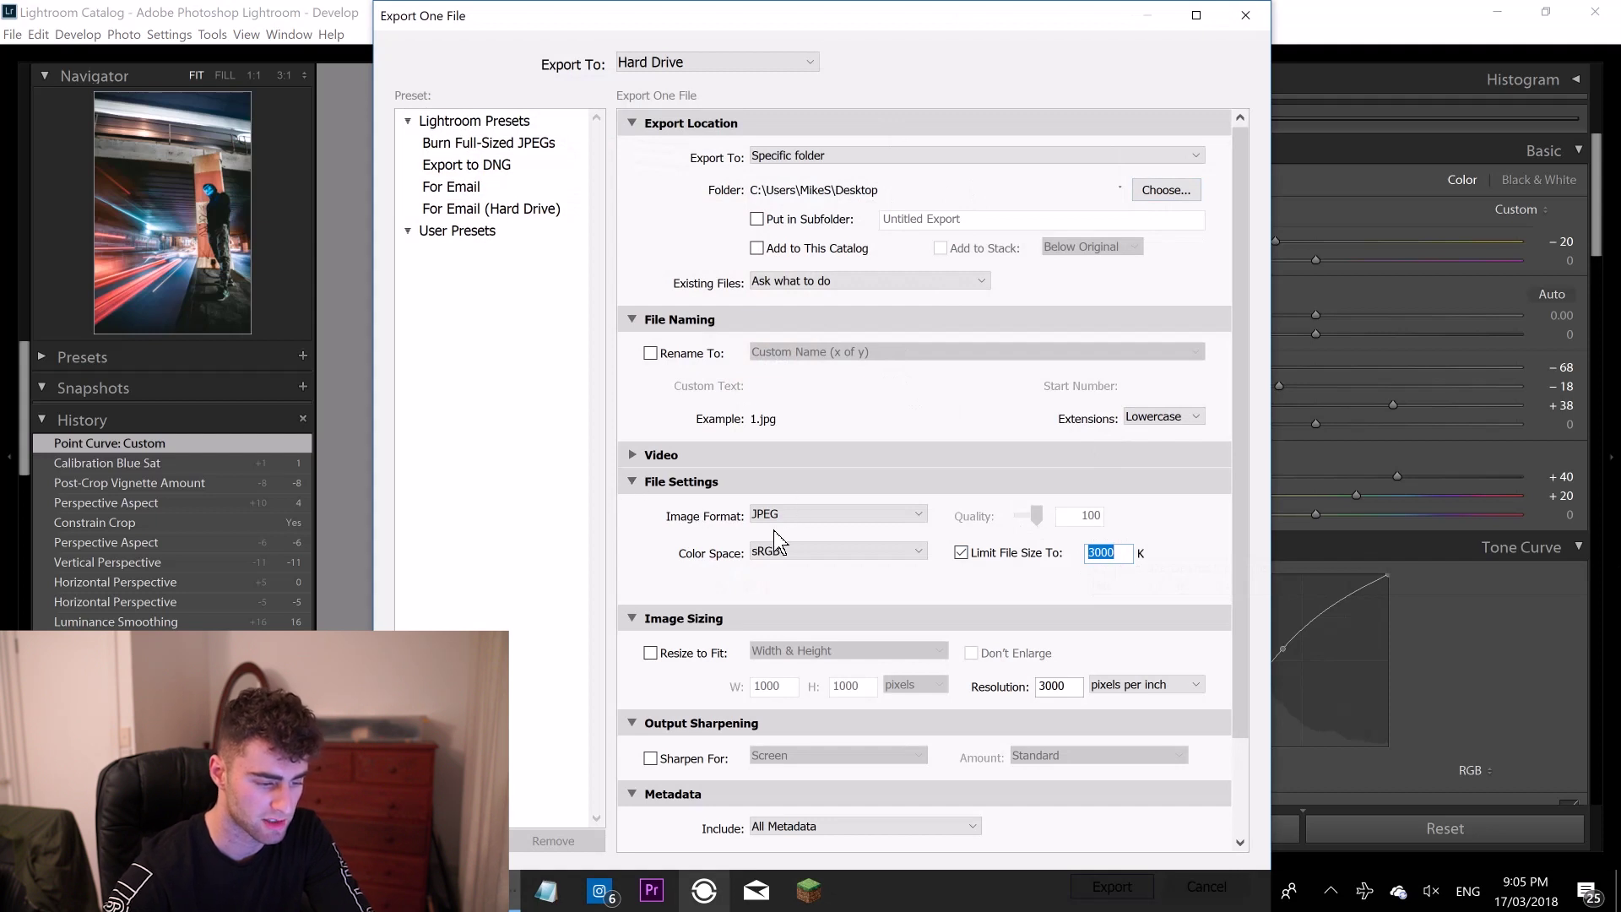
left_click(798, 516)
left_click(814, 517)
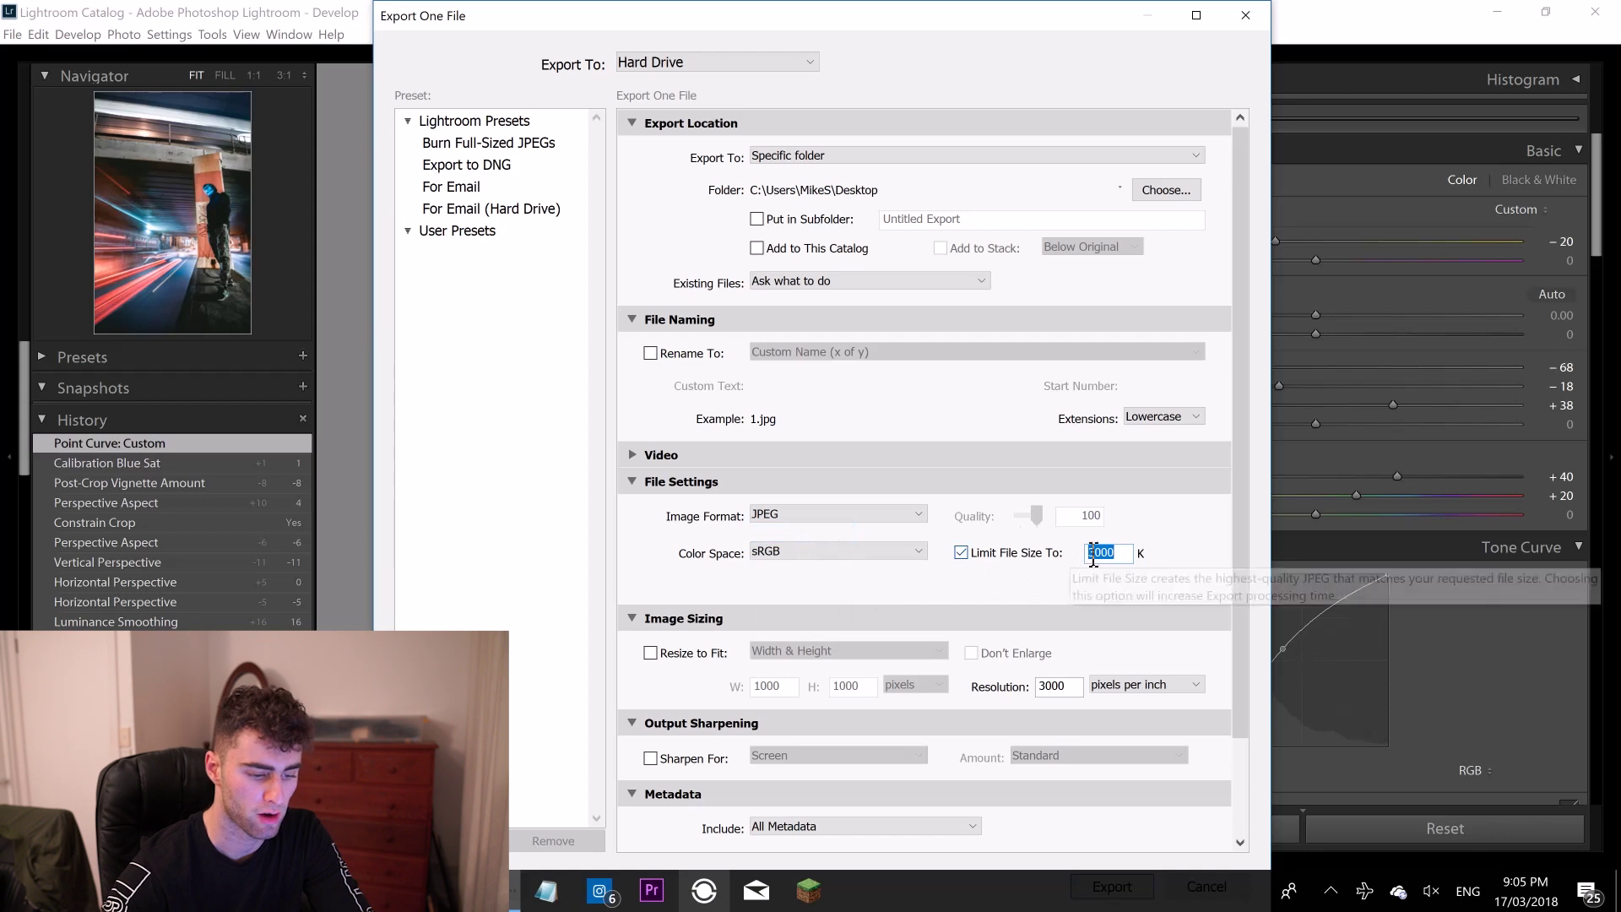
left_click(1129, 555)
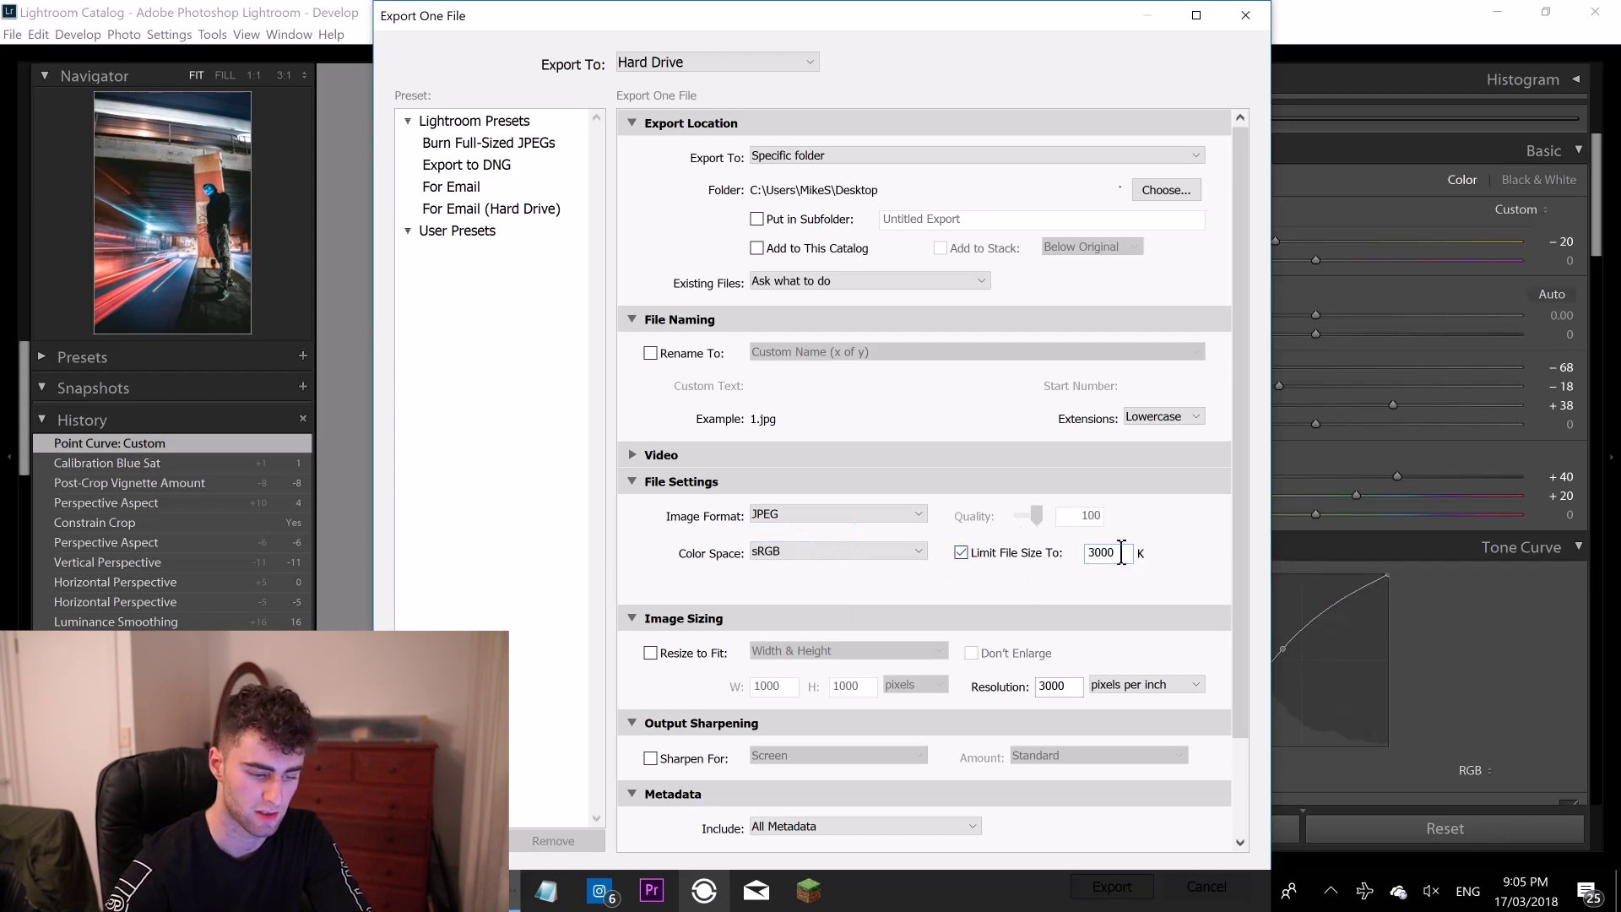
double_click(1121, 553)
left_click(1124, 556)
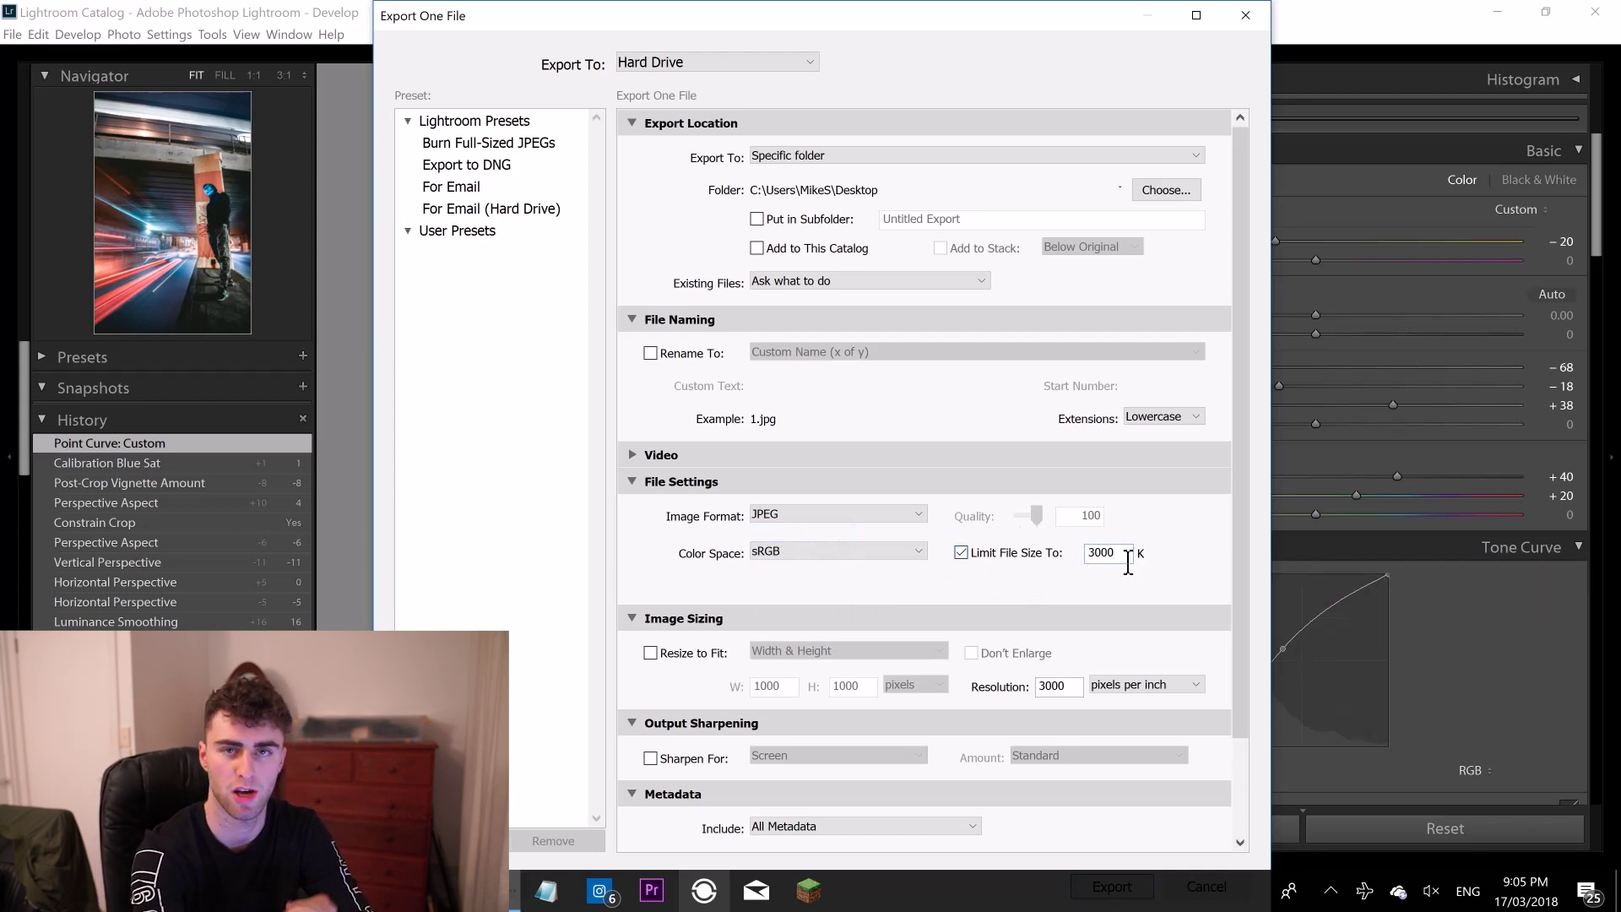